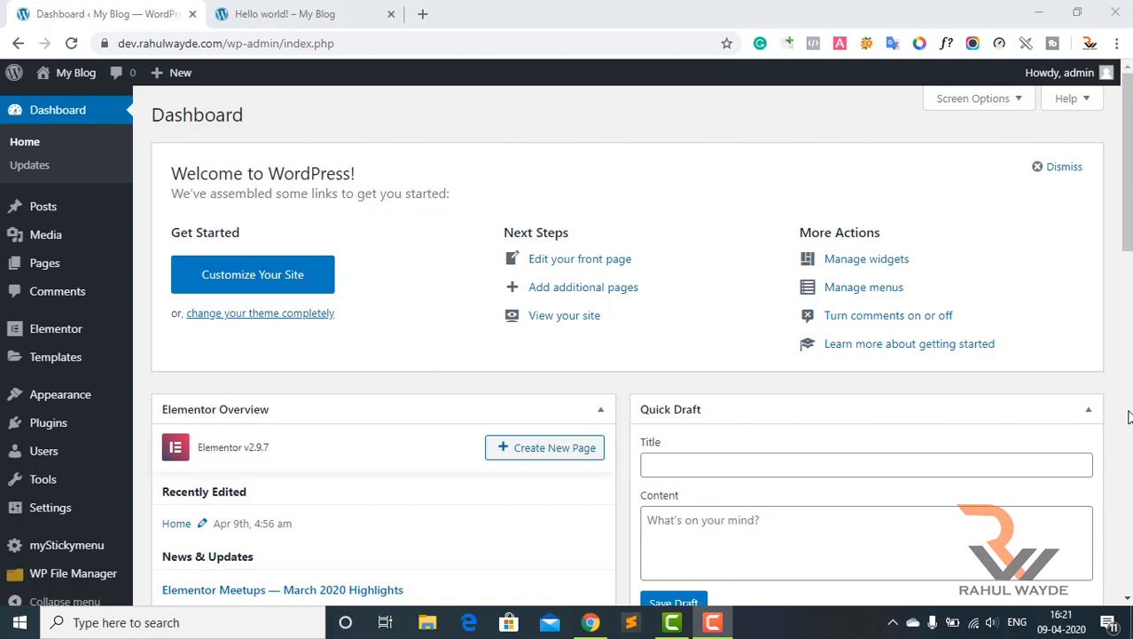
# Step: Examine how the sidebar on the "Hello world!" post page behaves while the page moves up and down
pyautogui.click(306, 11)
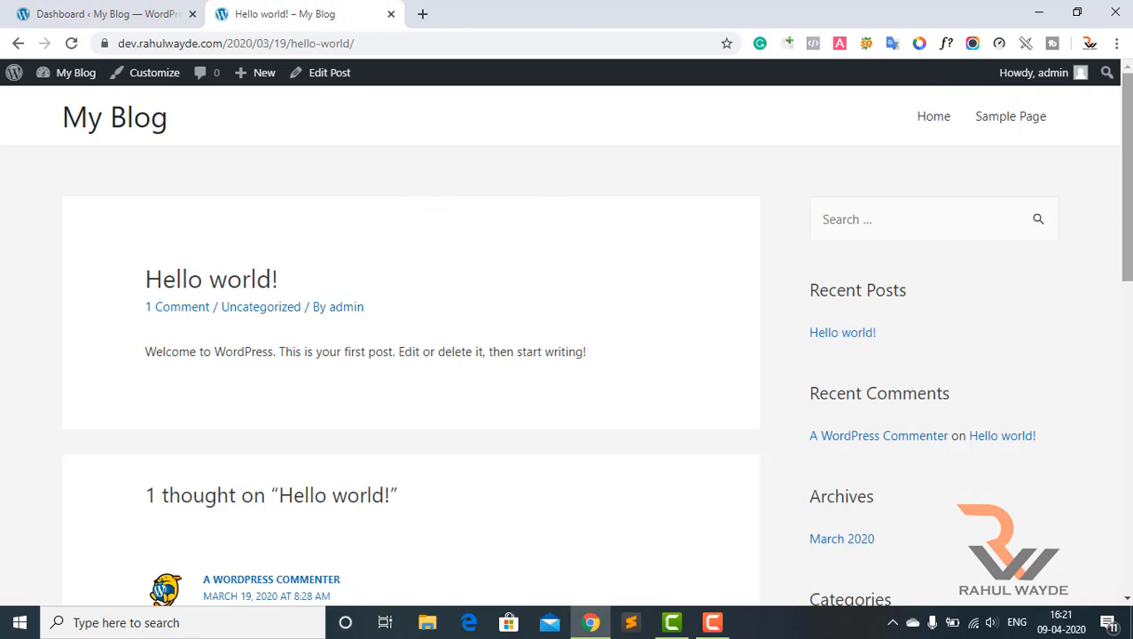
pyautogui.scroll(-4, 1122, 266)
pyautogui.scroll(4, 1088, 276)
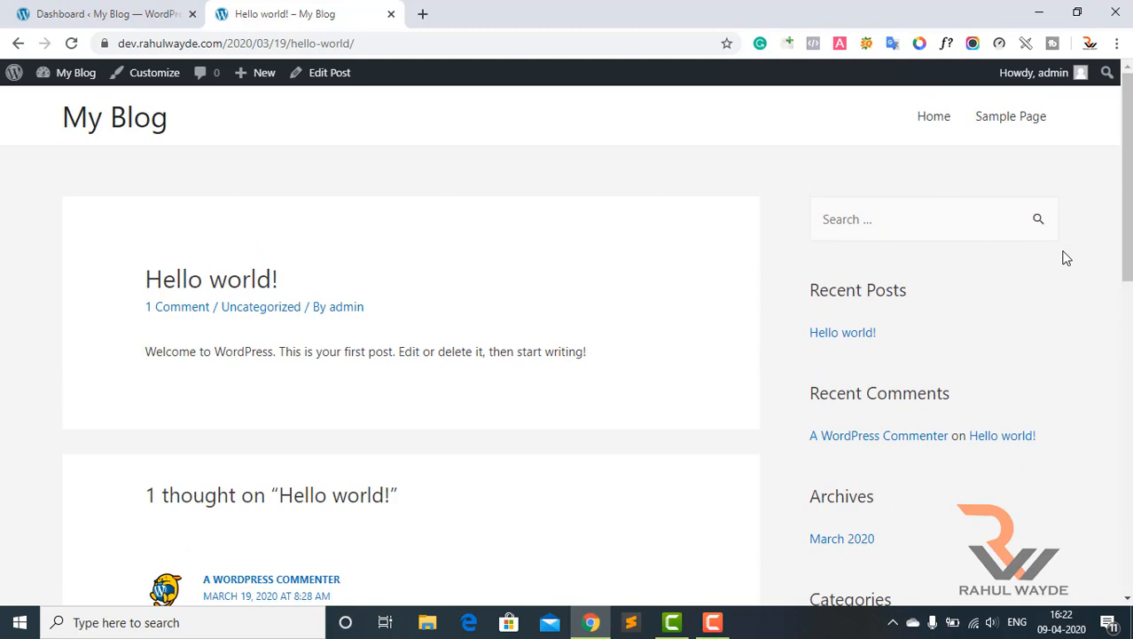
pyautogui.scroll(-5, 1067, 257)
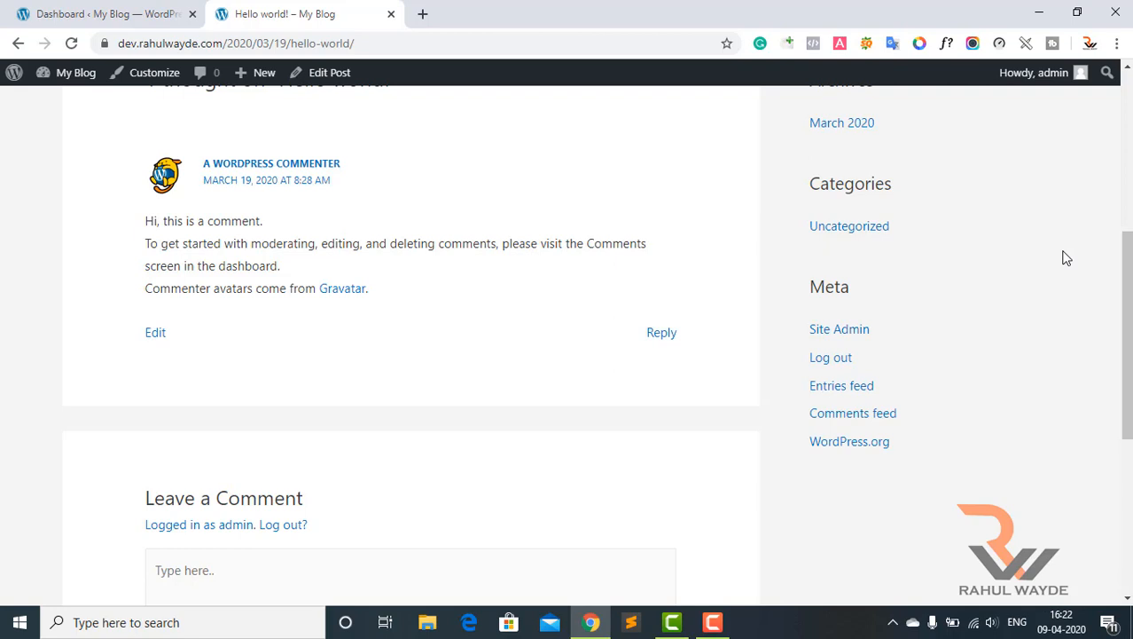
pyautogui.scroll(5, 1062, 257)
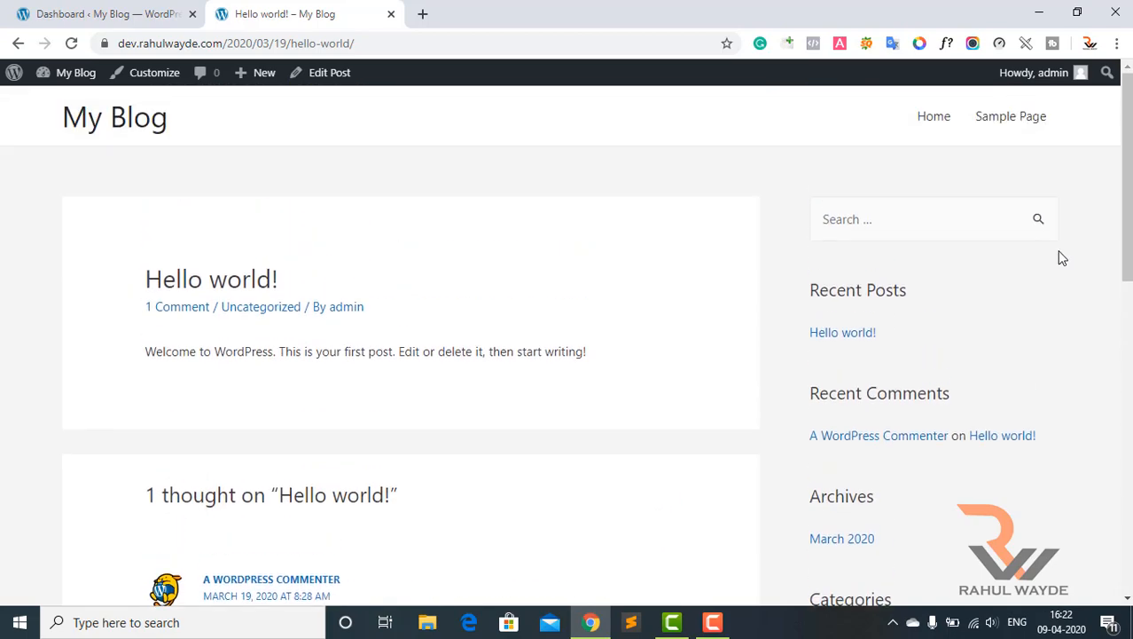
pyautogui.scroll(-2, 1063, 258)
pyautogui.scroll(2, 1061, 257)
pyautogui.scroll(-2, 727, 123)
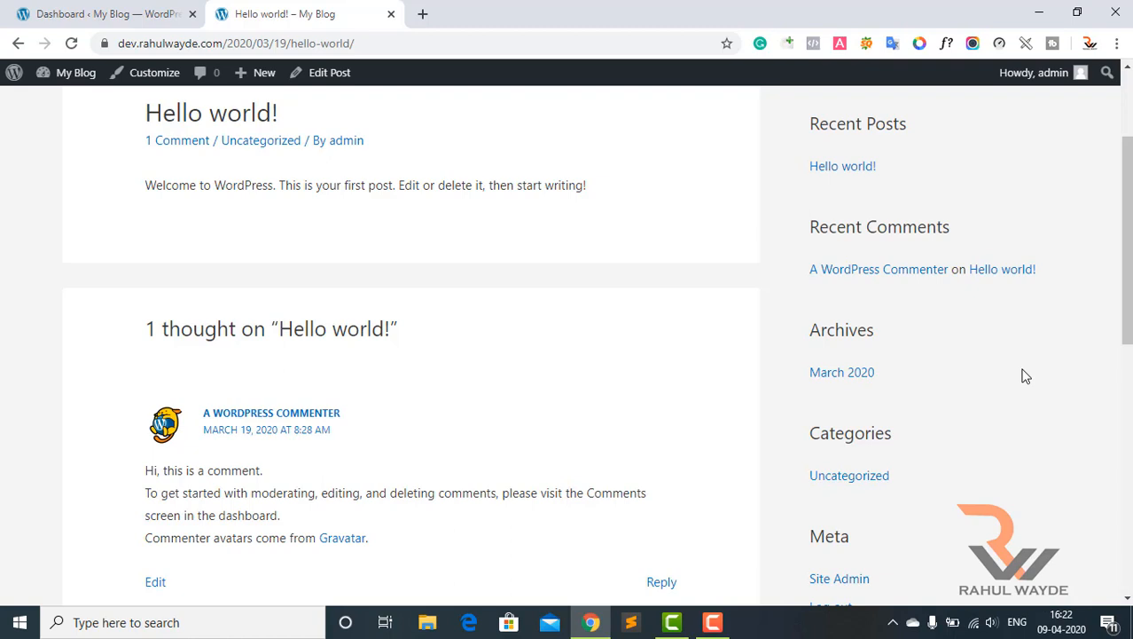
# Step: Return to the WordPress dashboard and search the plugins available to add for "sticky widget"
pyautogui.click(111, 13)
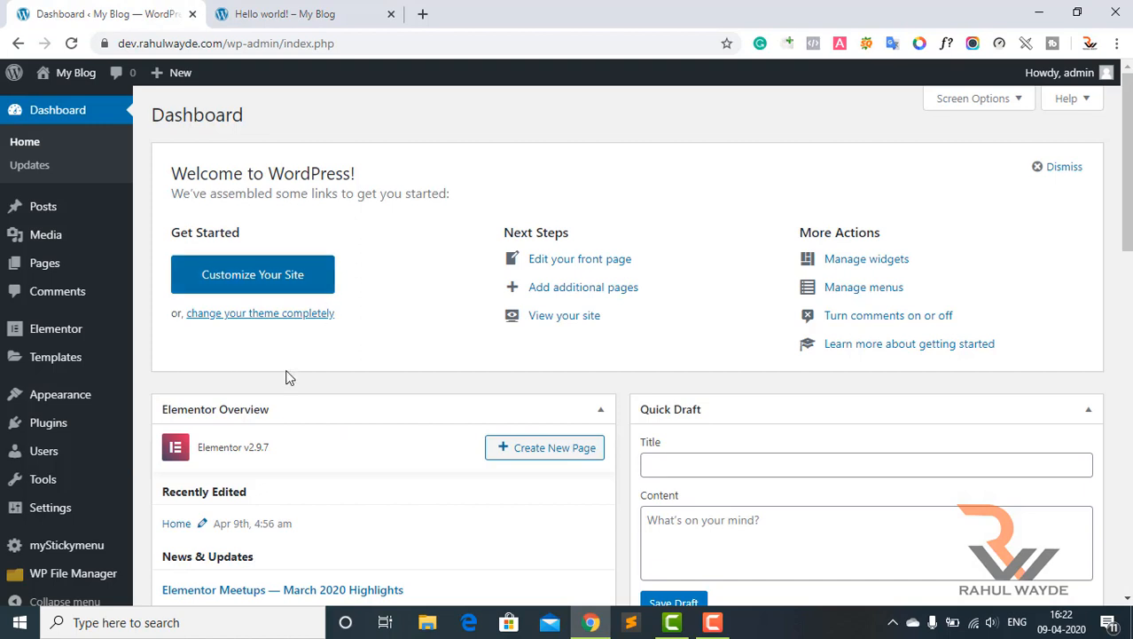
pyautogui.moveTo(106, 434)
pyautogui.click(174, 452)
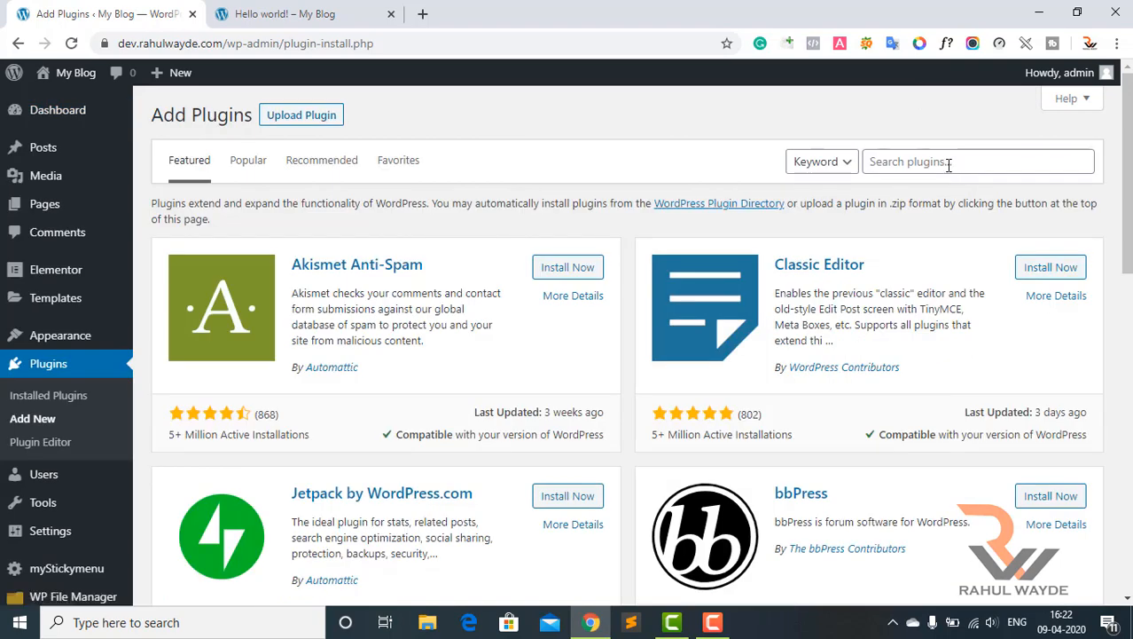
pyautogui.click(948, 165)
pyautogui.write('stick')
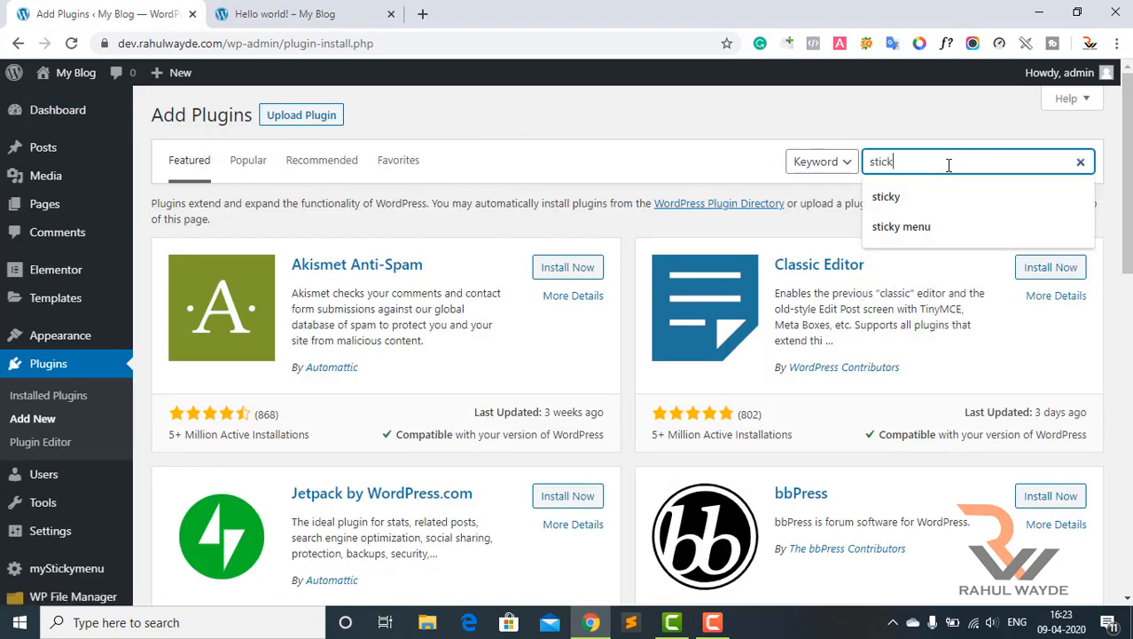
pyautogui.write('y widg')
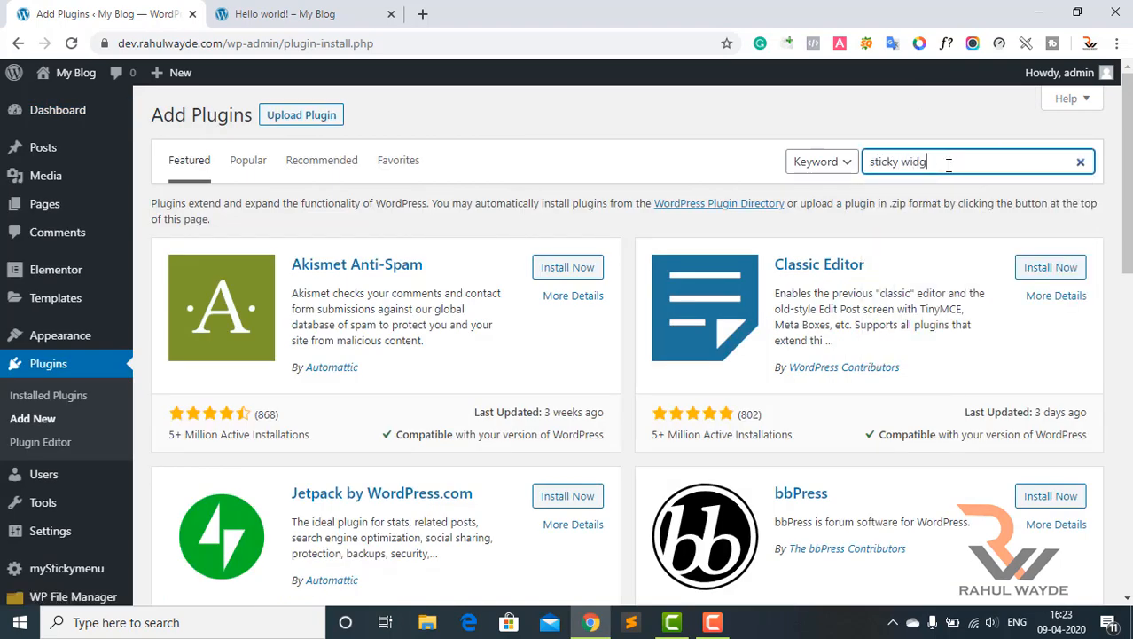
pyautogui.write('et')
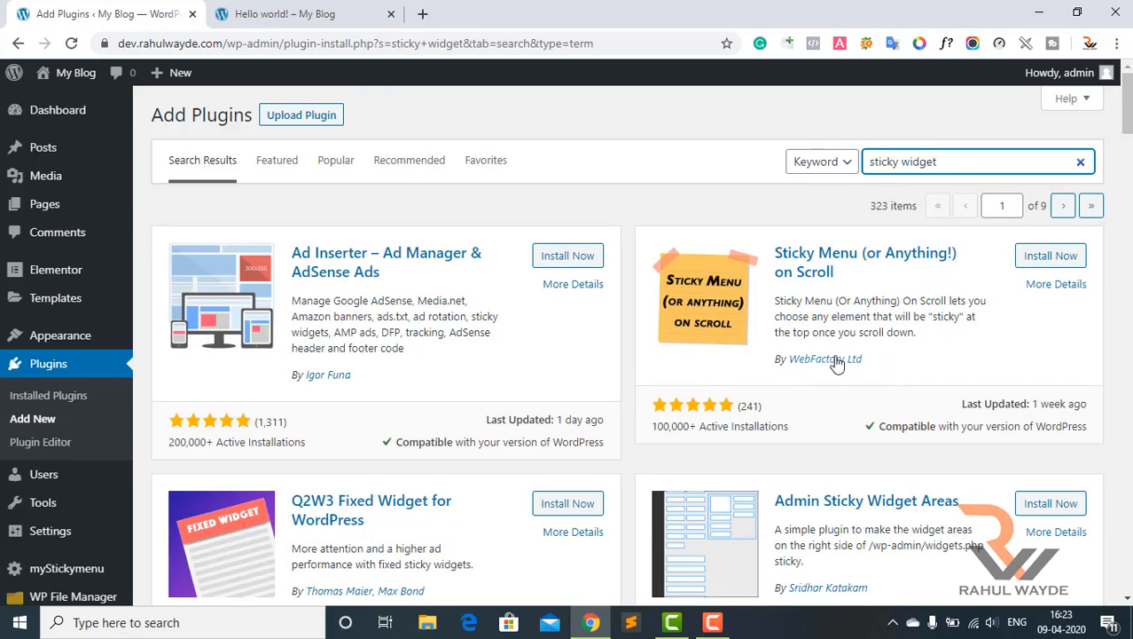
# Step: Install and activate the plugin "Sticky Menu (or Anything!) on Scroll"
pyautogui.click(1038, 257)
pyautogui.scroll(-2, 975, 267)
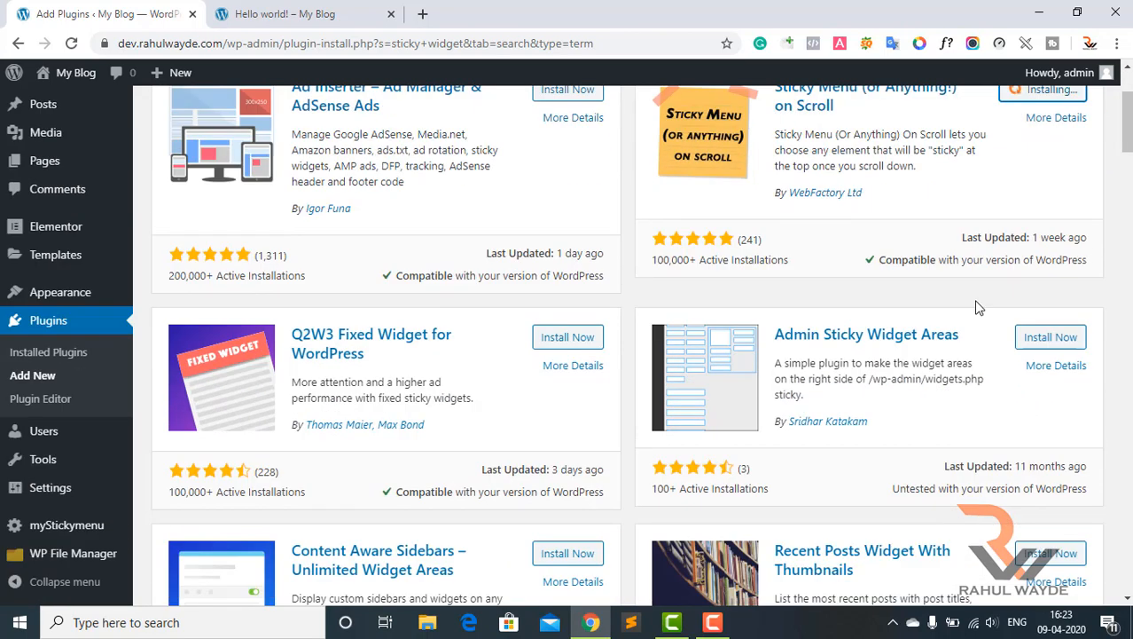
pyautogui.scroll(2, 979, 307)
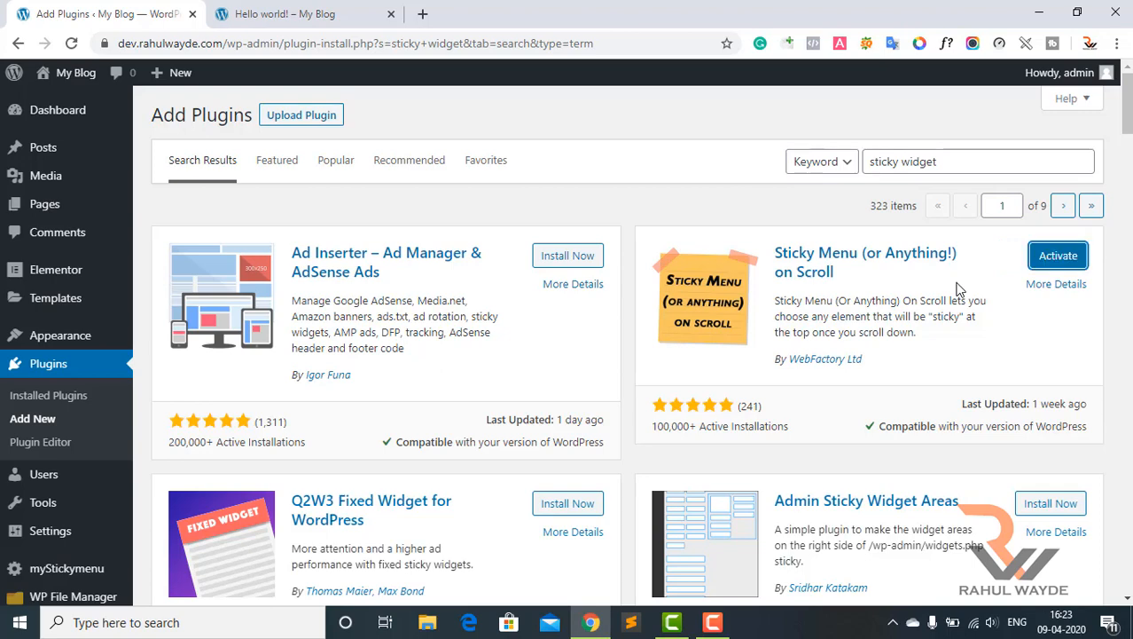
pyautogui.click(1055, 257)
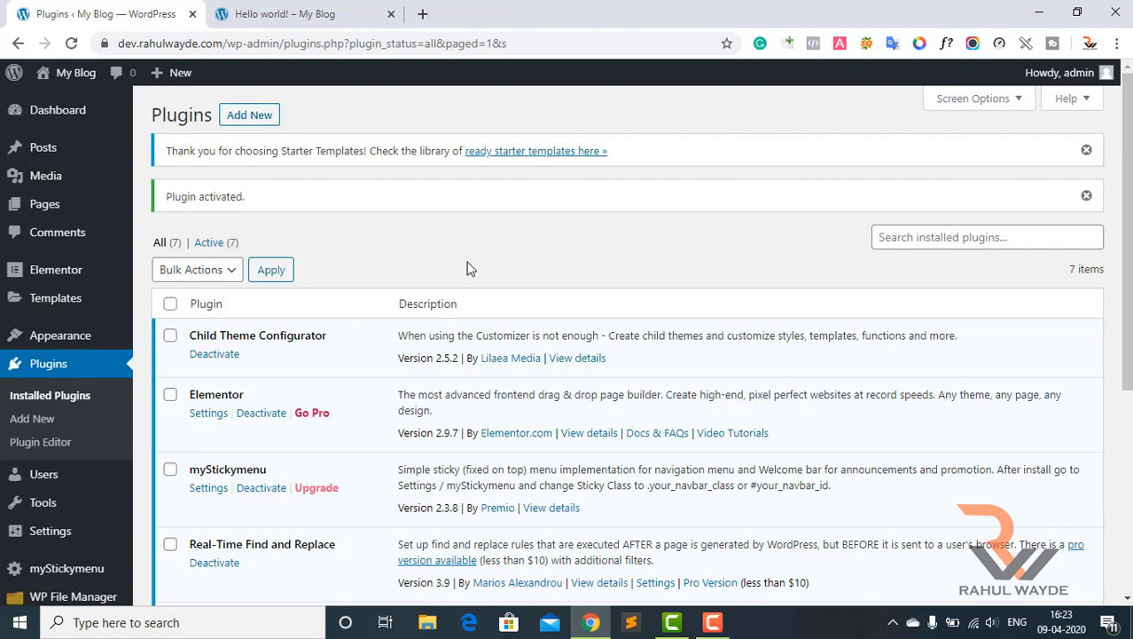
# Step: Open the basic settings of the Sticky Menu (or Anything!) plugin
pyautogui.moveTo(87, 532)
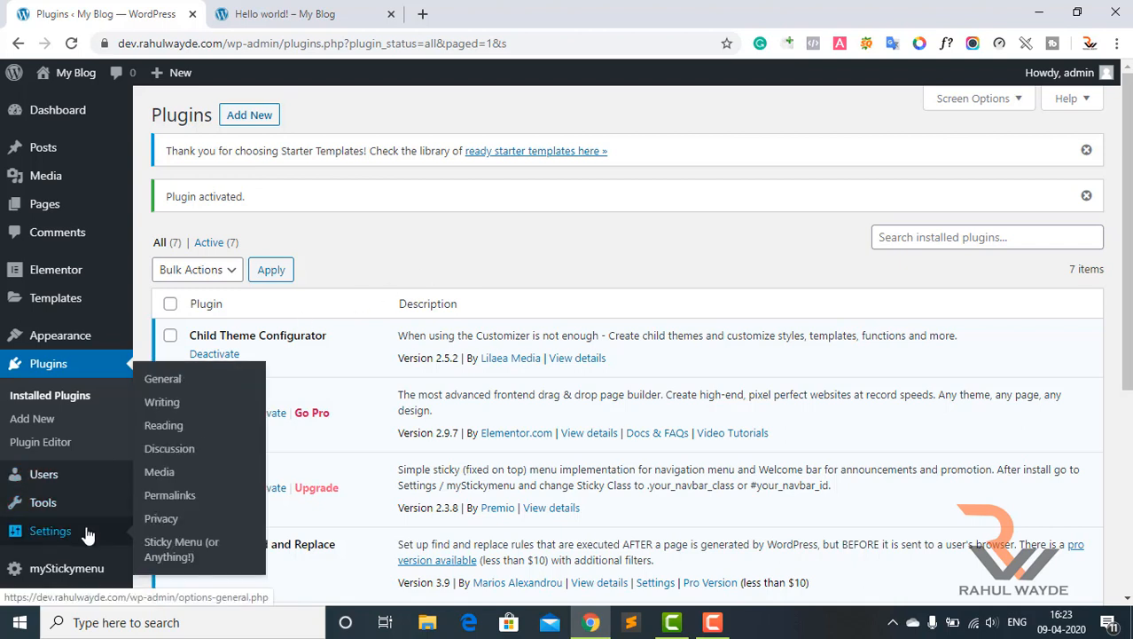
pyautogui.click(209, 553)
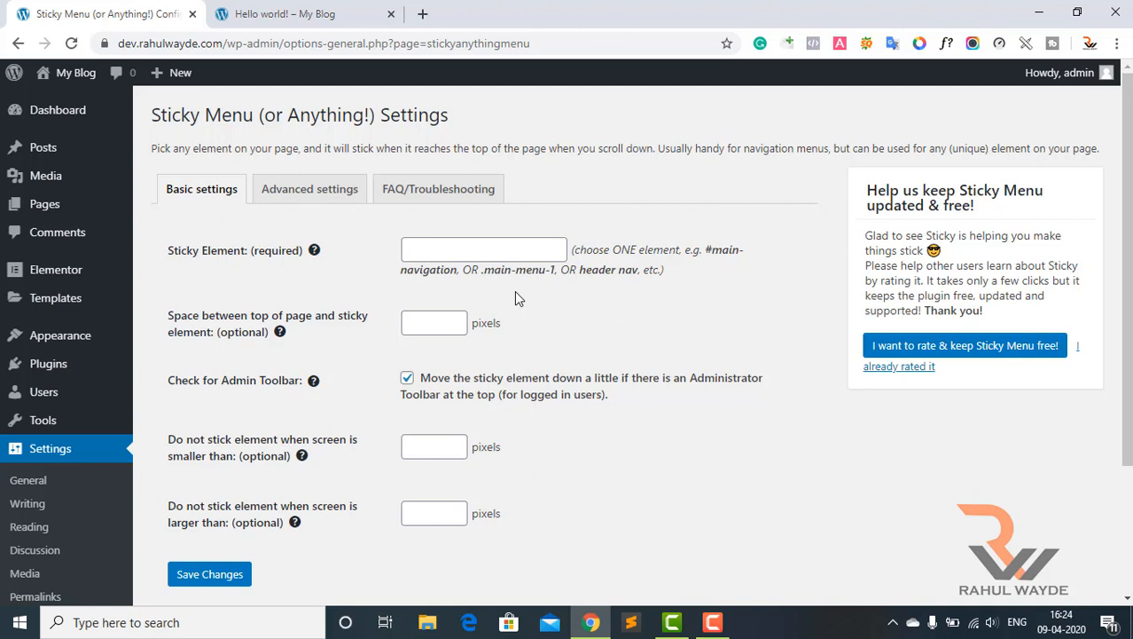
pyautogui.click(480, 254)
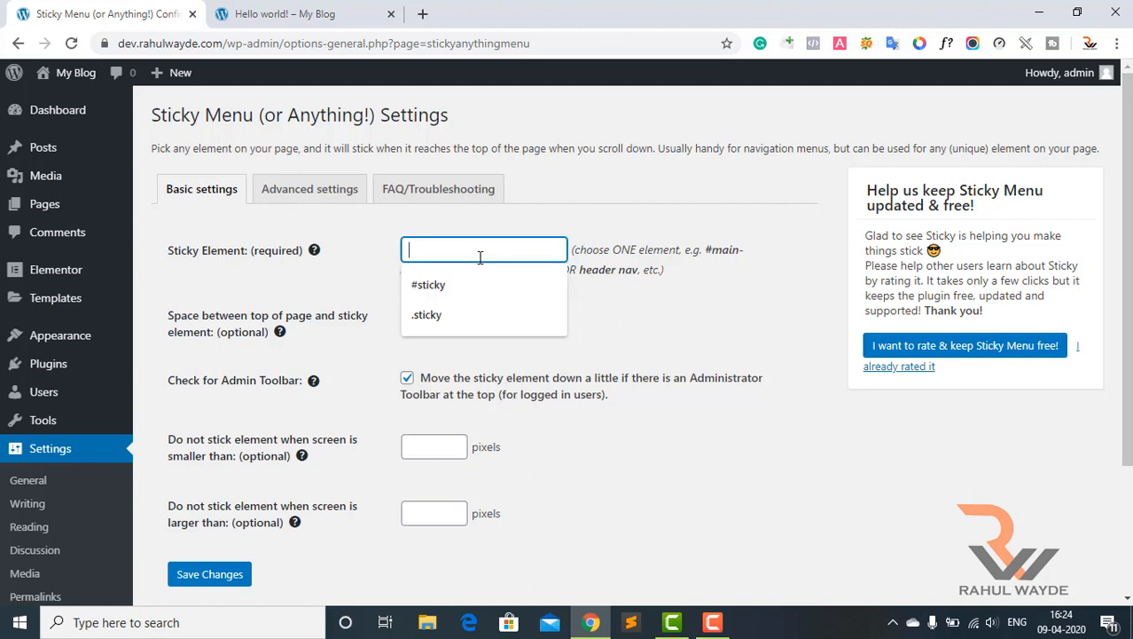
pyautogui.click(604, 302)
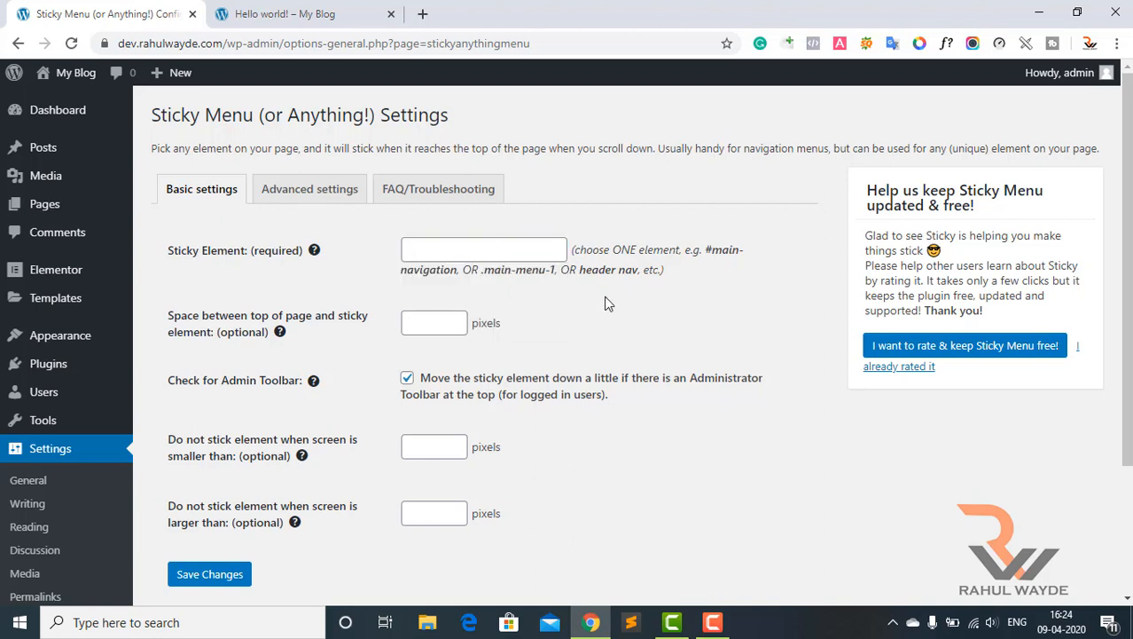
# Step: Inspect the sidebar area's HTML on the "Hello world!" post page
pyautogui.click(341, 9)
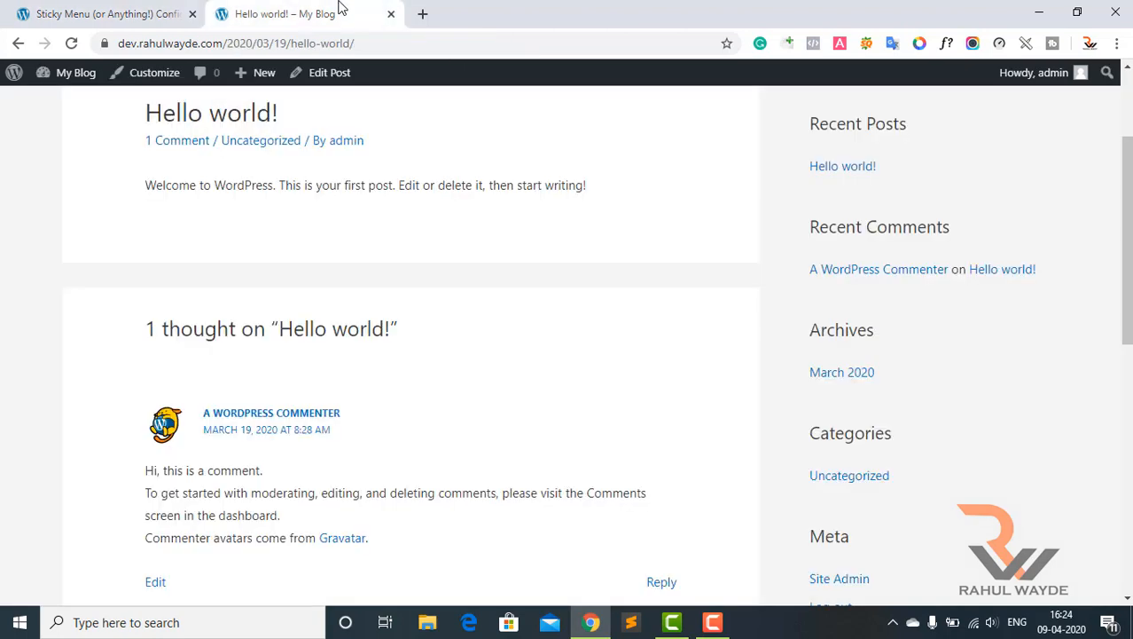
pyautogui.scroll(2, 1126, 240)
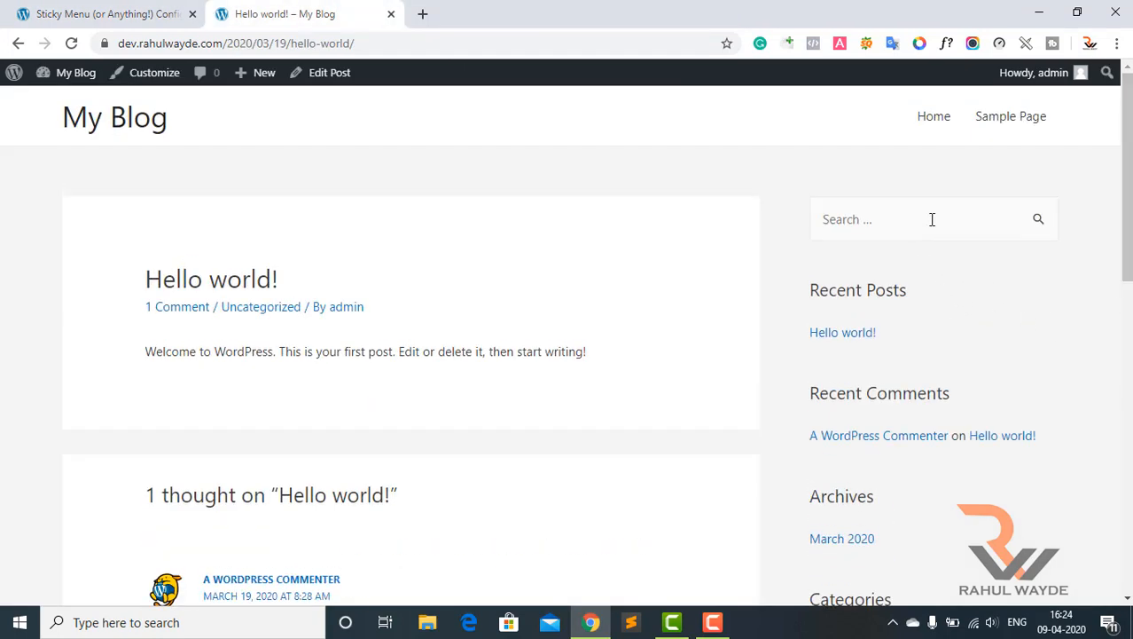
pyautogui.scroll(-3, 966, 354)
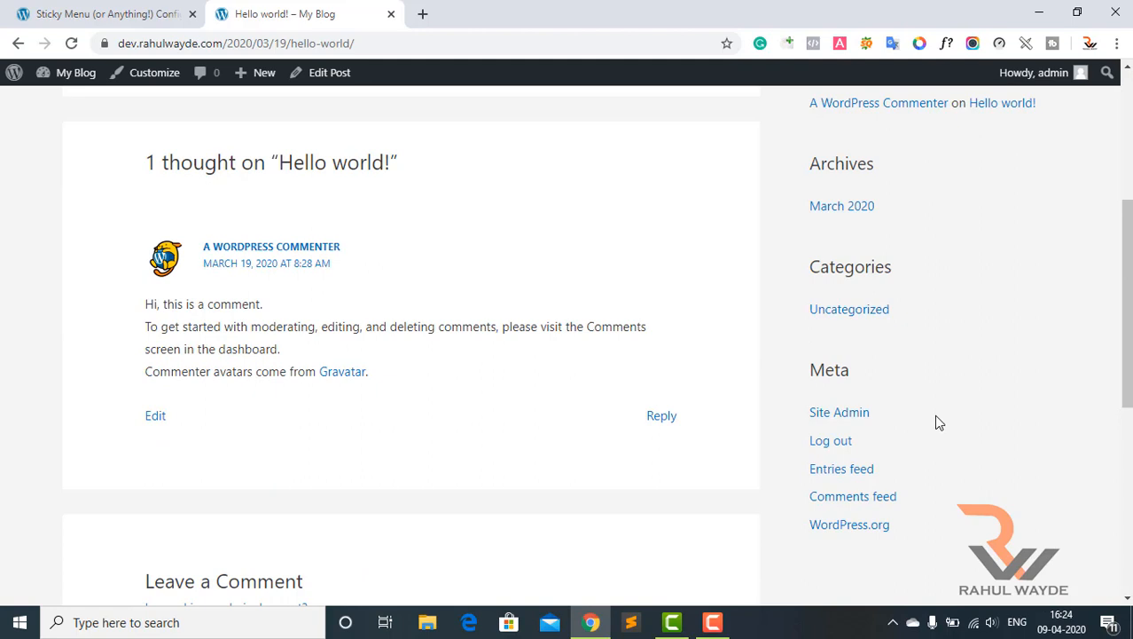
pyautogui.scroll(3, 934, 414)
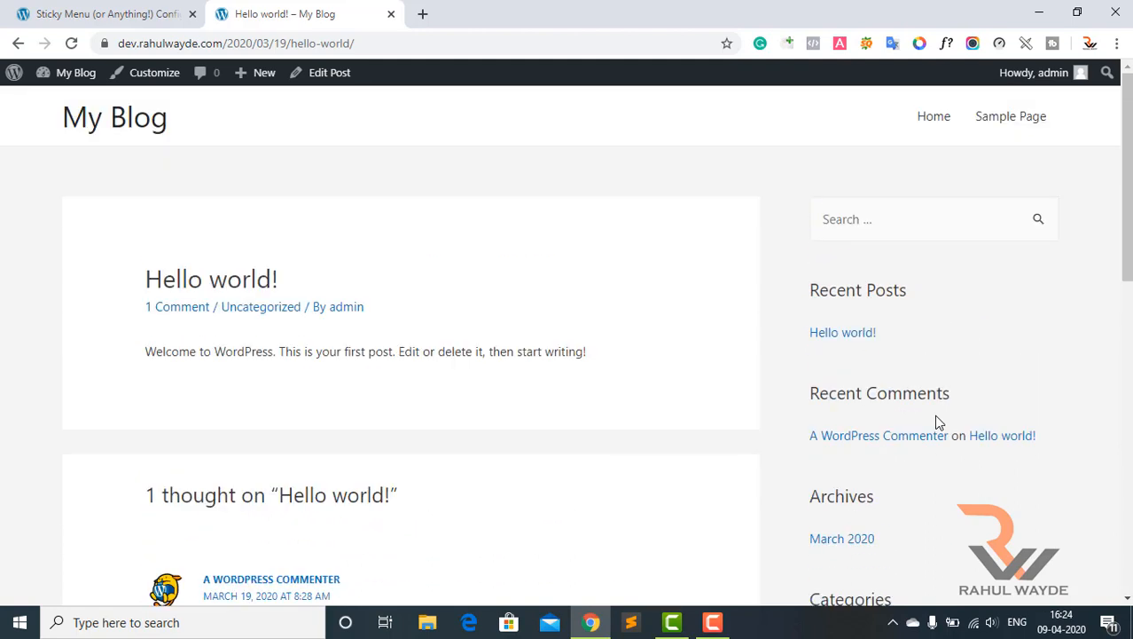
pyautogui.rightClick(793, 216)
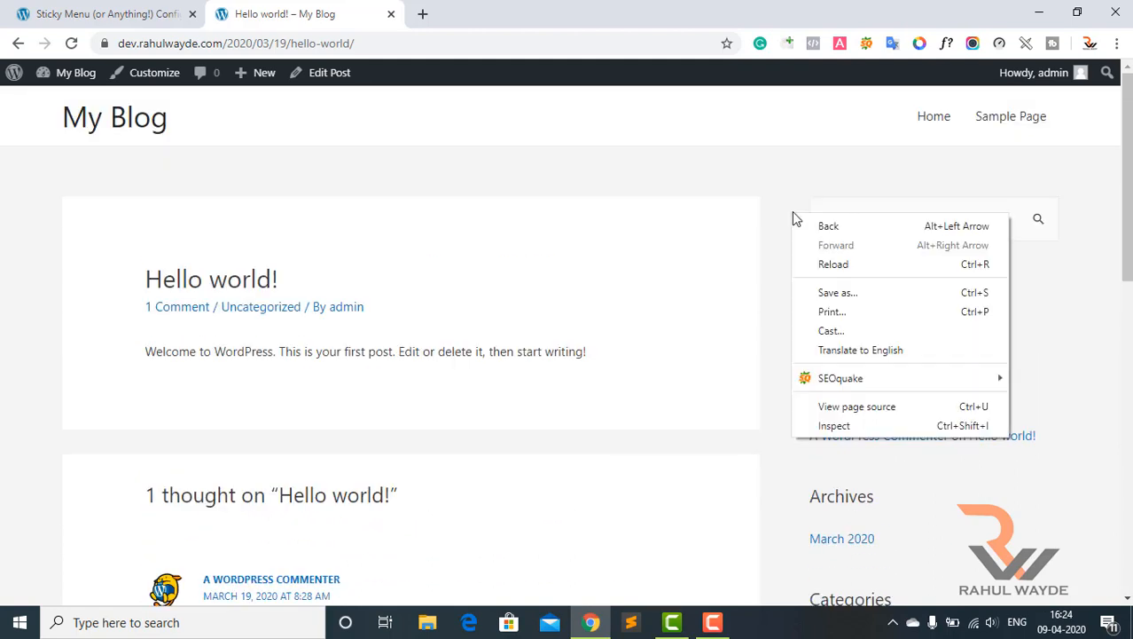
pyautogui.click(909, 430)
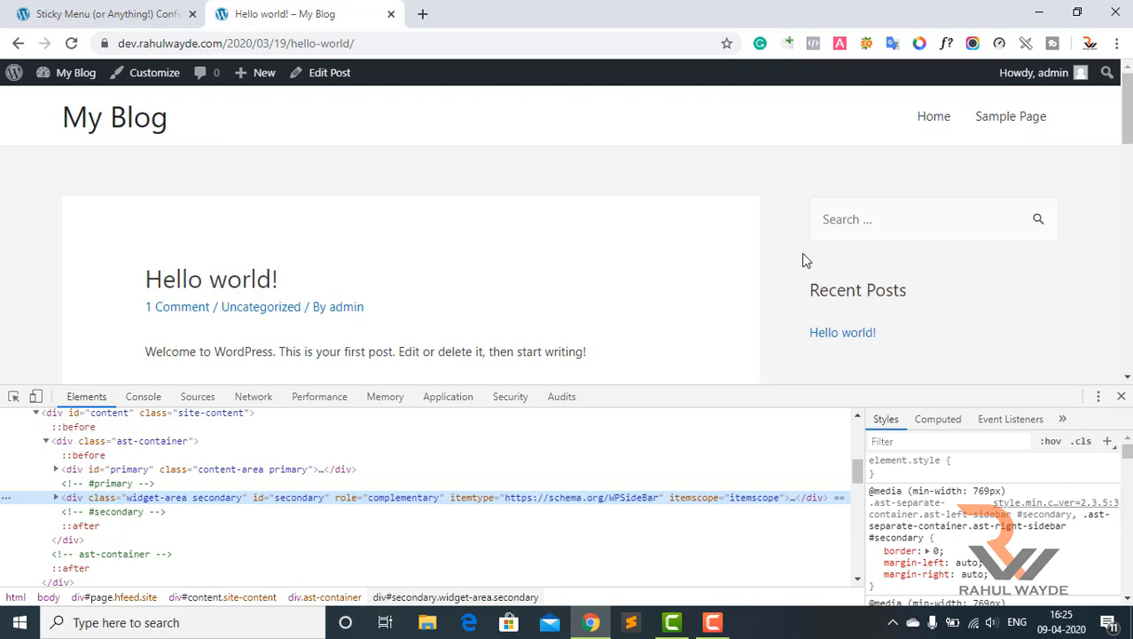
# Step: Pick the whole sidebar container with the element selector and copy its class name, sidebar-main
pyautogui.click(14, 399)
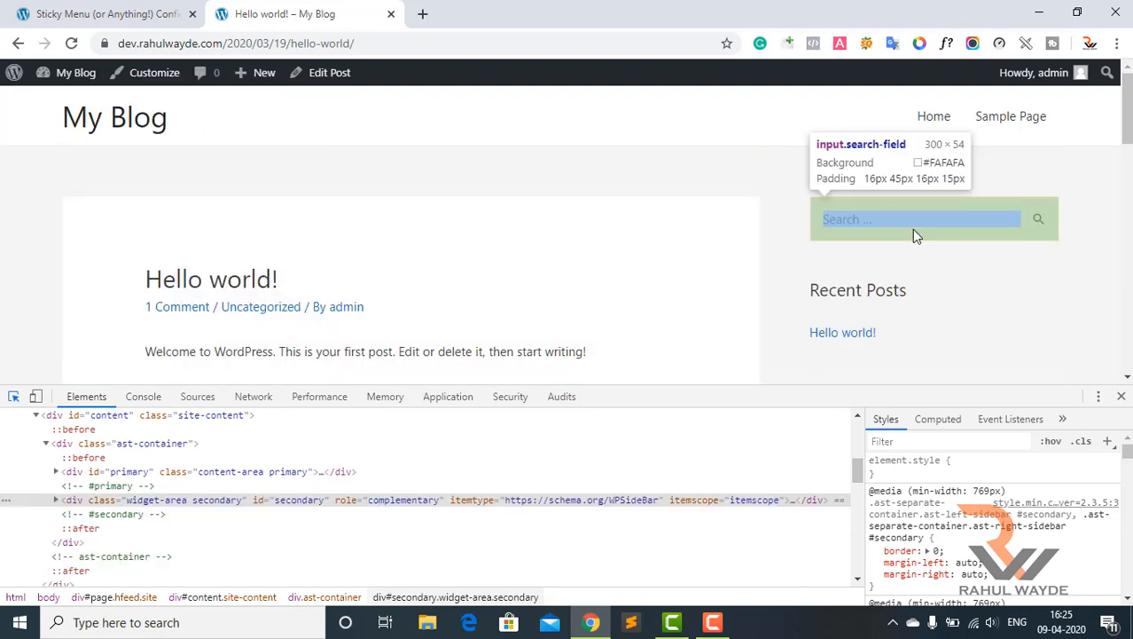
pyautogui.click(956, 264)
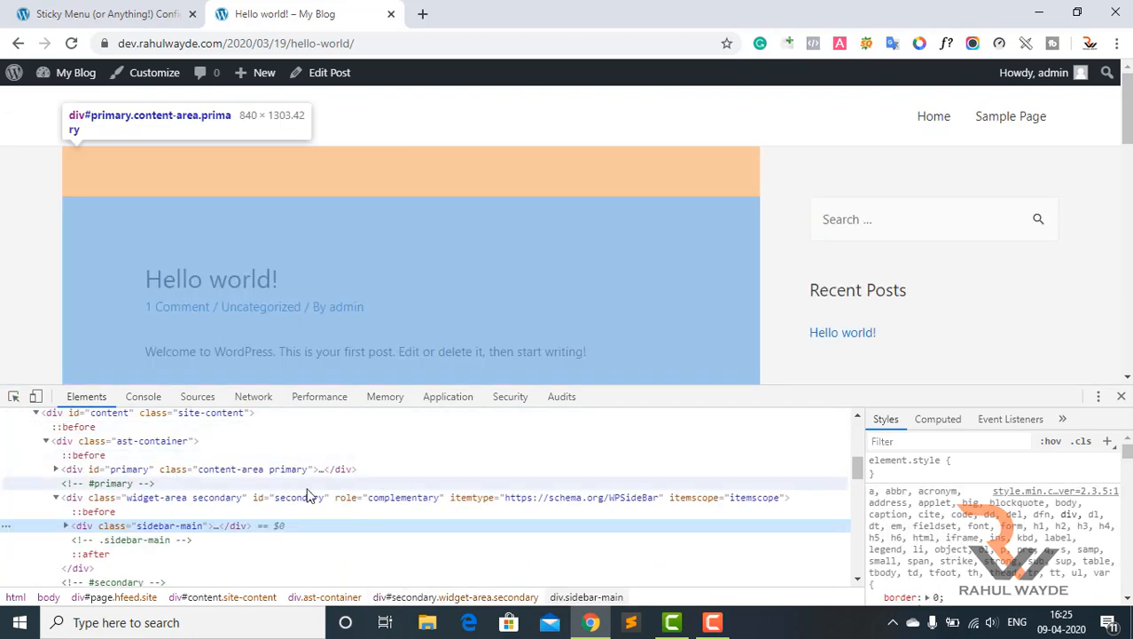
pyautogui.doubleClick(178, 530)
pyautogui.hotkey('ctrl', 'c')
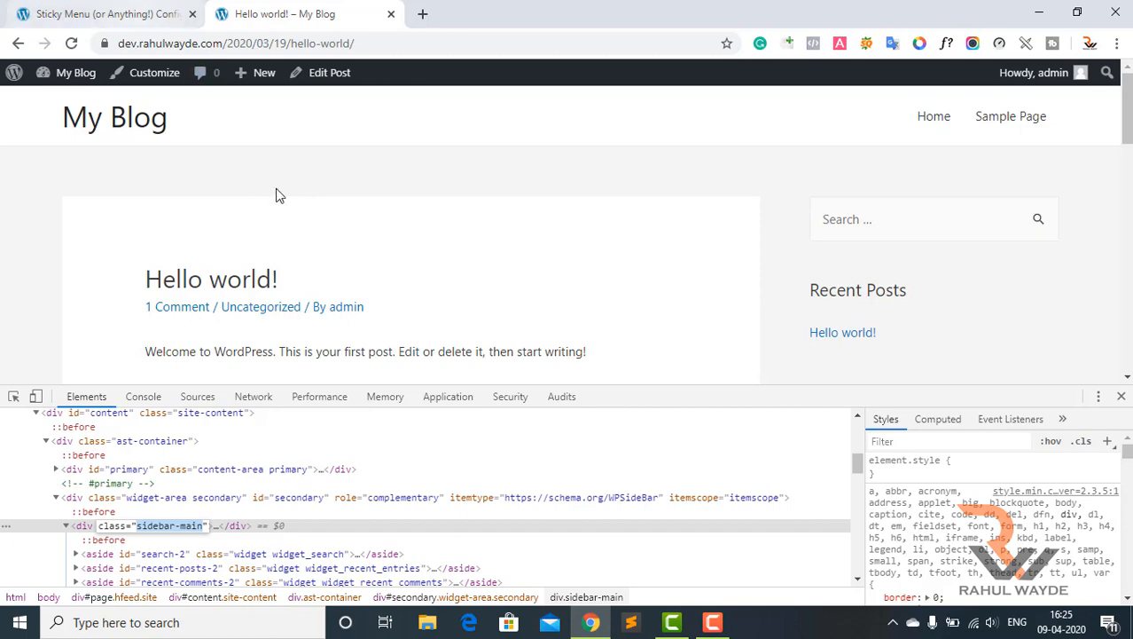
# Step: Set the plugin's Sticky Element to the class selector .sidebar-main, using the class name copied from the post page
pyautogui.click(100, 9)
pyautogui.click(495, 240)
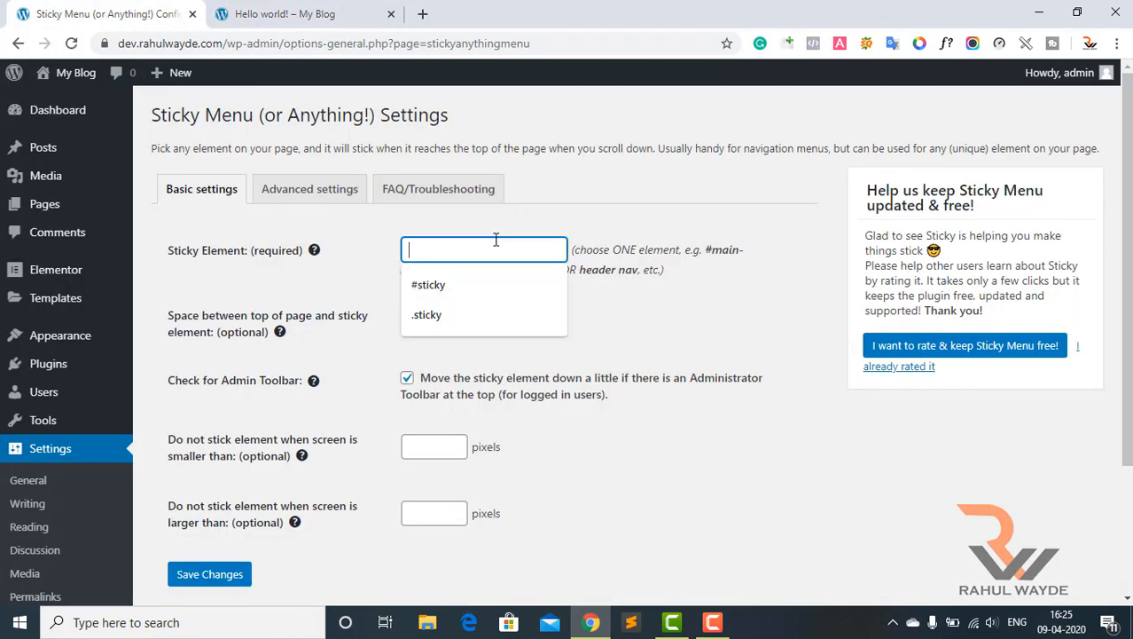
pyautogui.hotkey('ctrl', 'v')
pyautogui.click(570, 220)
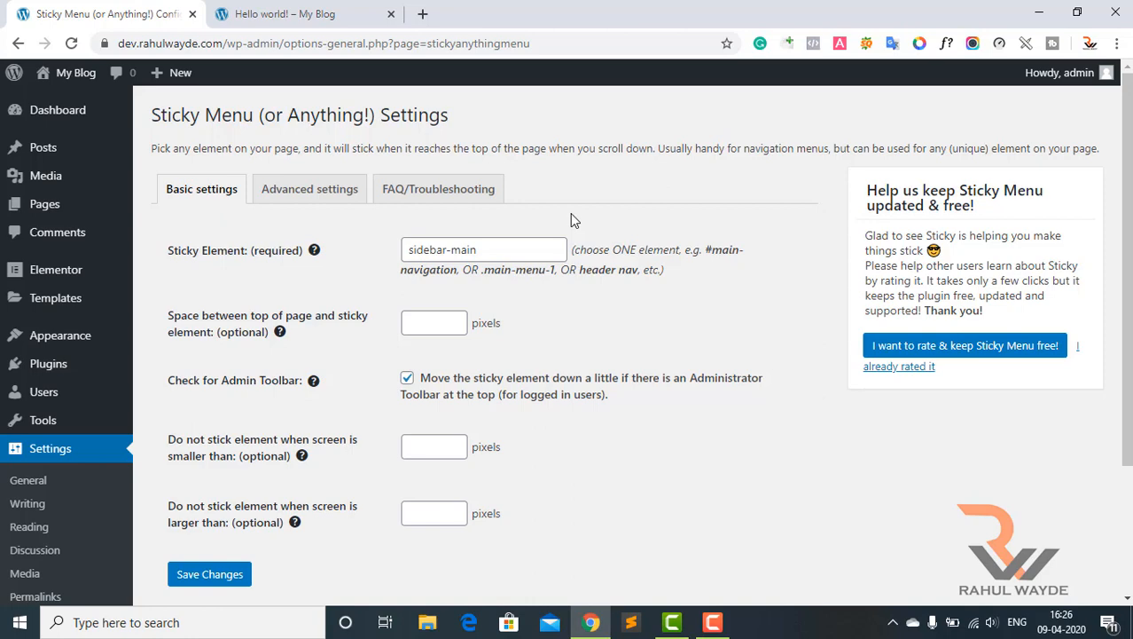
pyautogui.hotkey('ctrl', 'Tab')
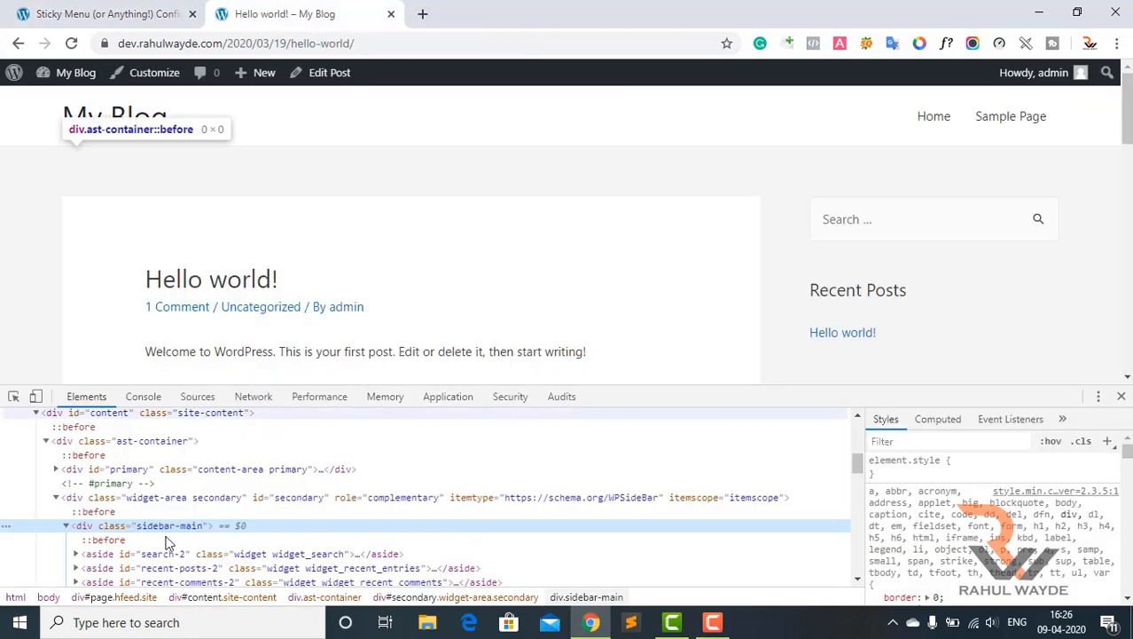
pyautogui.click(112, 7)
pyautogui.click(409, 249)
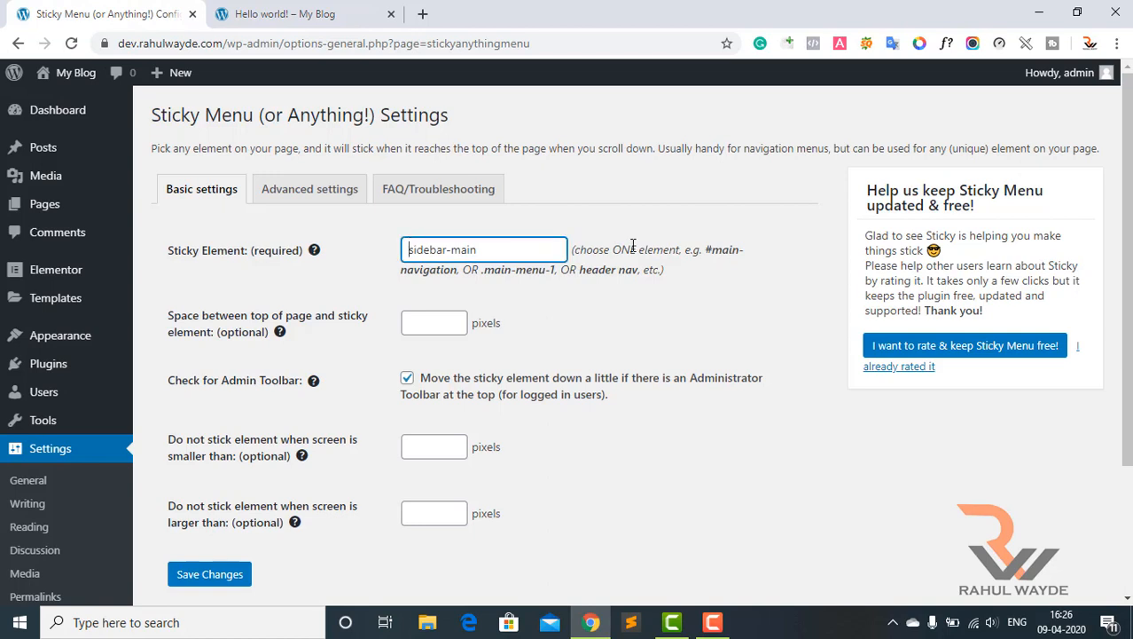
pyautogui.write('.')
pyautogui.click(630, 239)
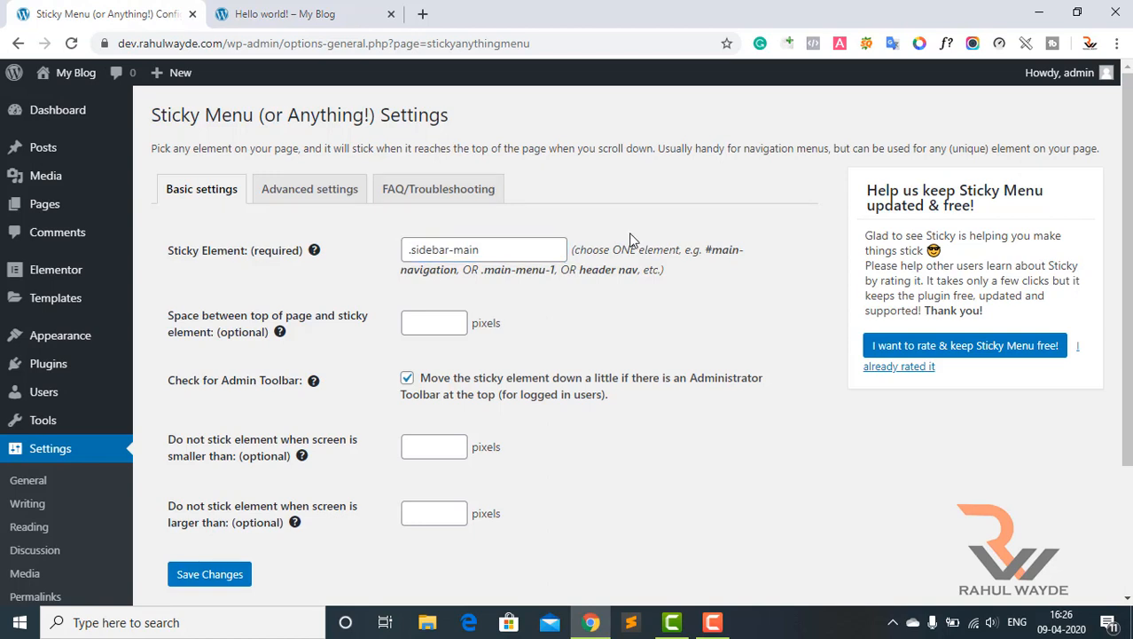
# Step: Replace the Sticky Element selector's leading dot with a hash so it reads #sidebar-main
pyautogui.click(321, 9)
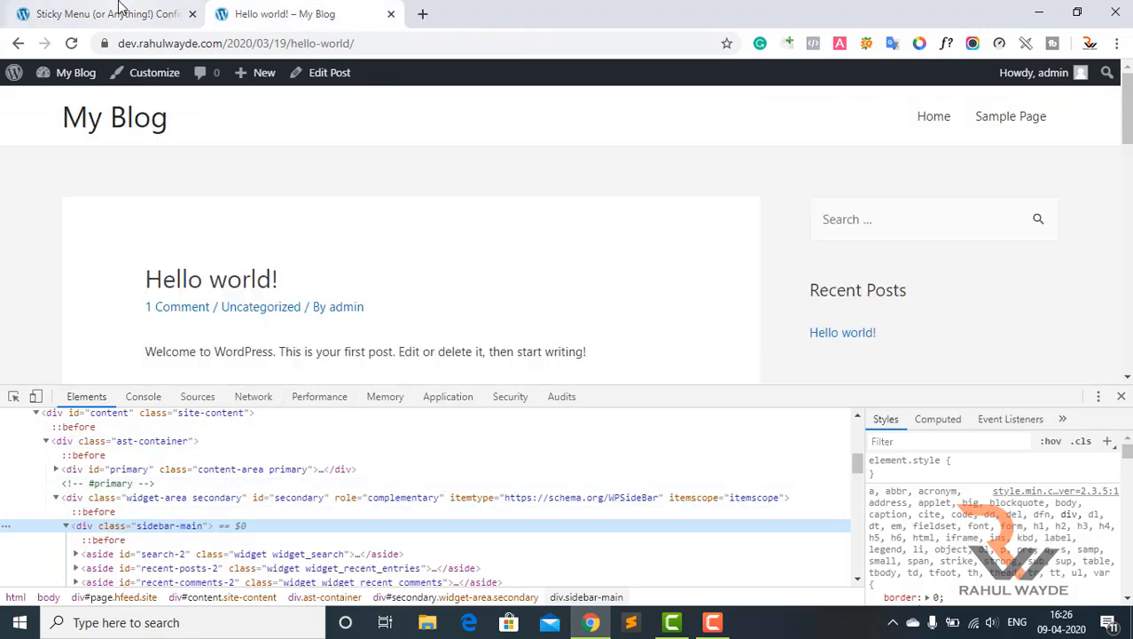
pyautogui.click(107, 13)
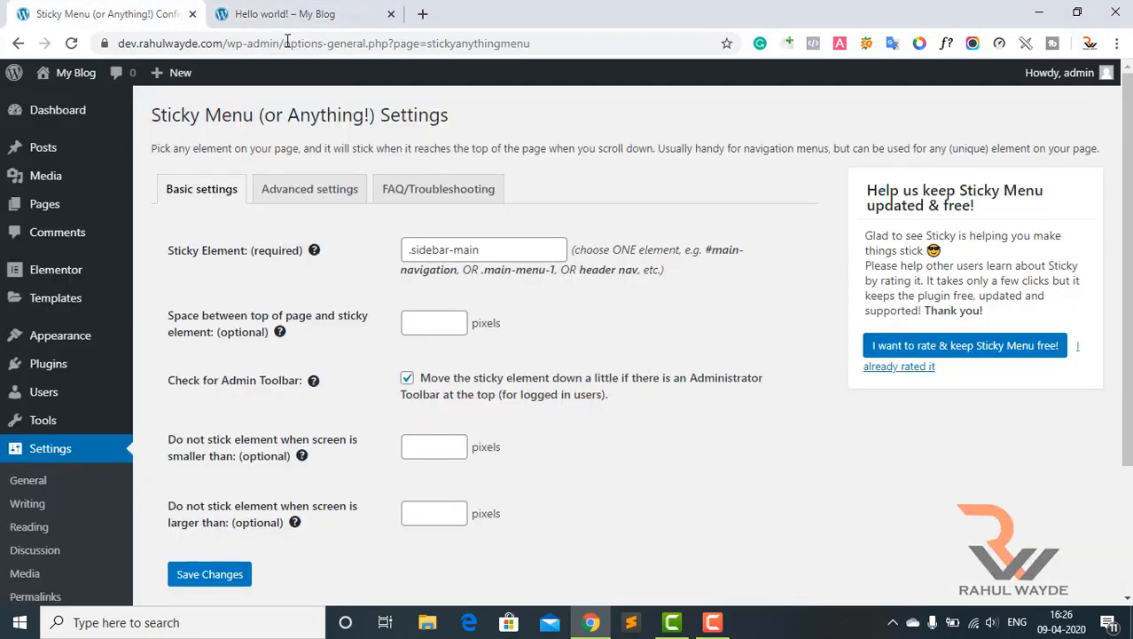
pyautogui.click(402, 254)
pyautogui.press('Delete')
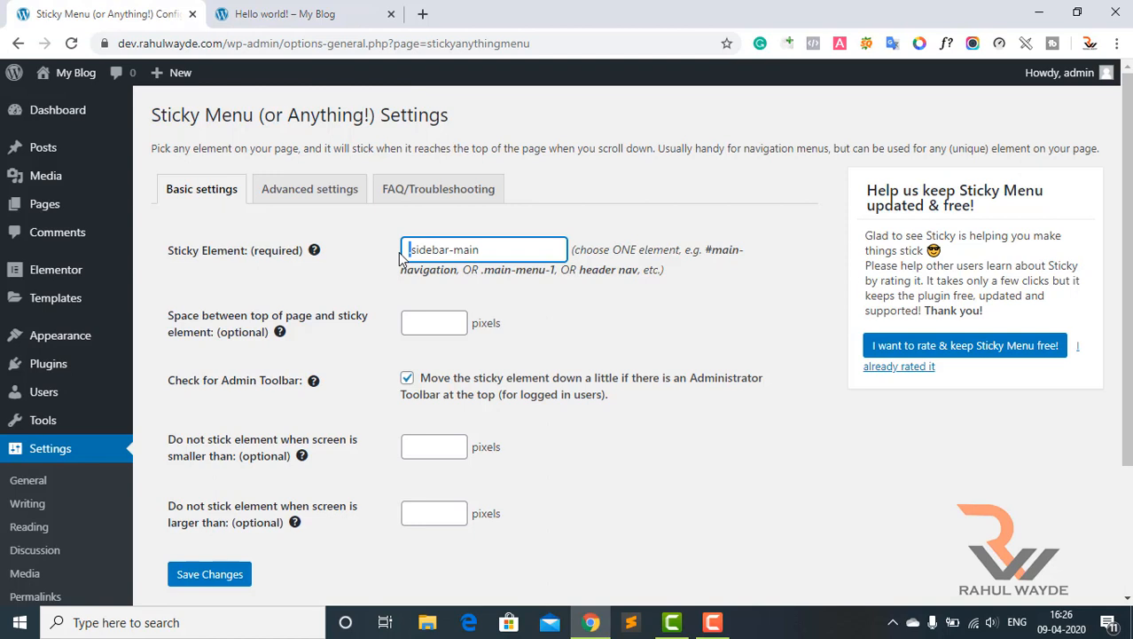
pyautogui.write('#')
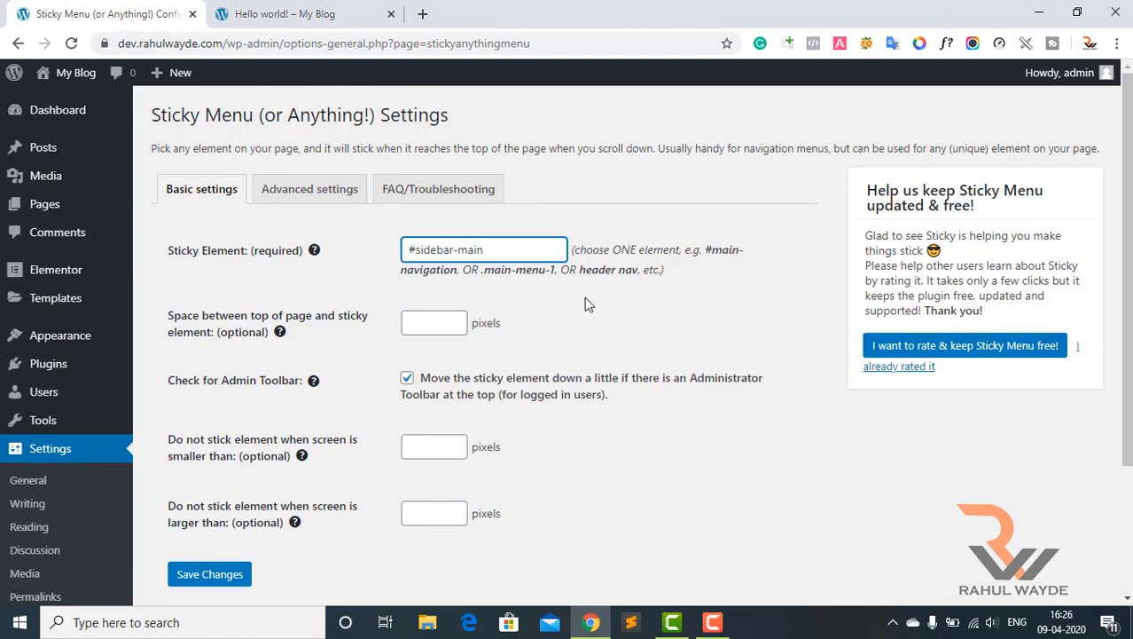
# Step: Change the Sticky Element selector back to the class form .sidebar-main and save the plugin settings
pyautogui.press('BackSpace')
pyautogui.write('.')
pyautogui.scroll(-1, 585, 300)
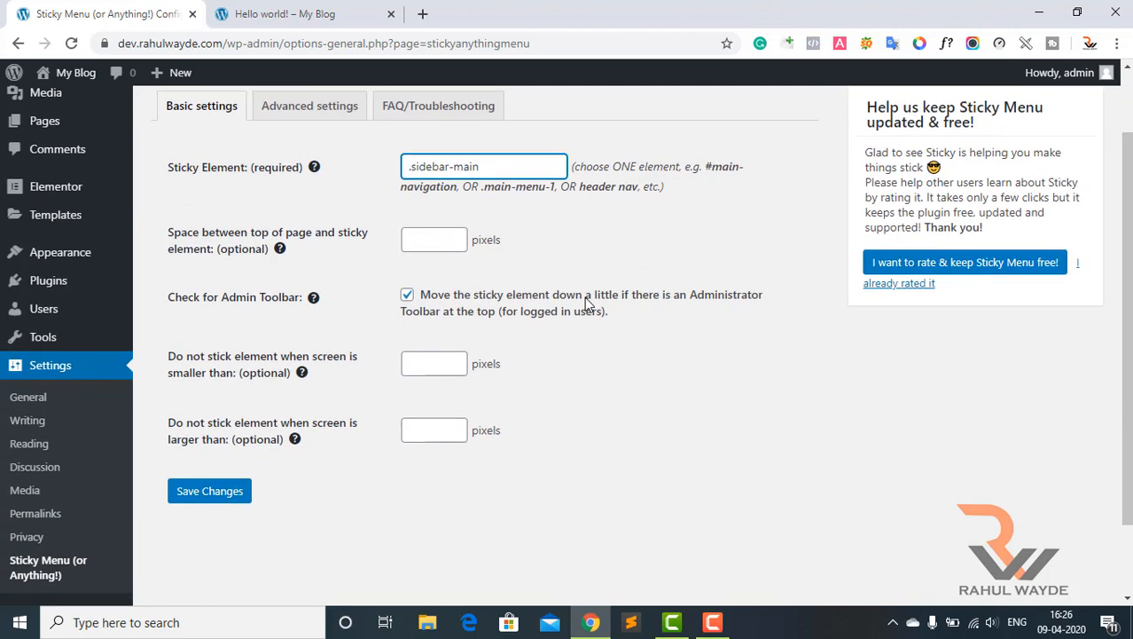
pyautogui.click(229, 493)
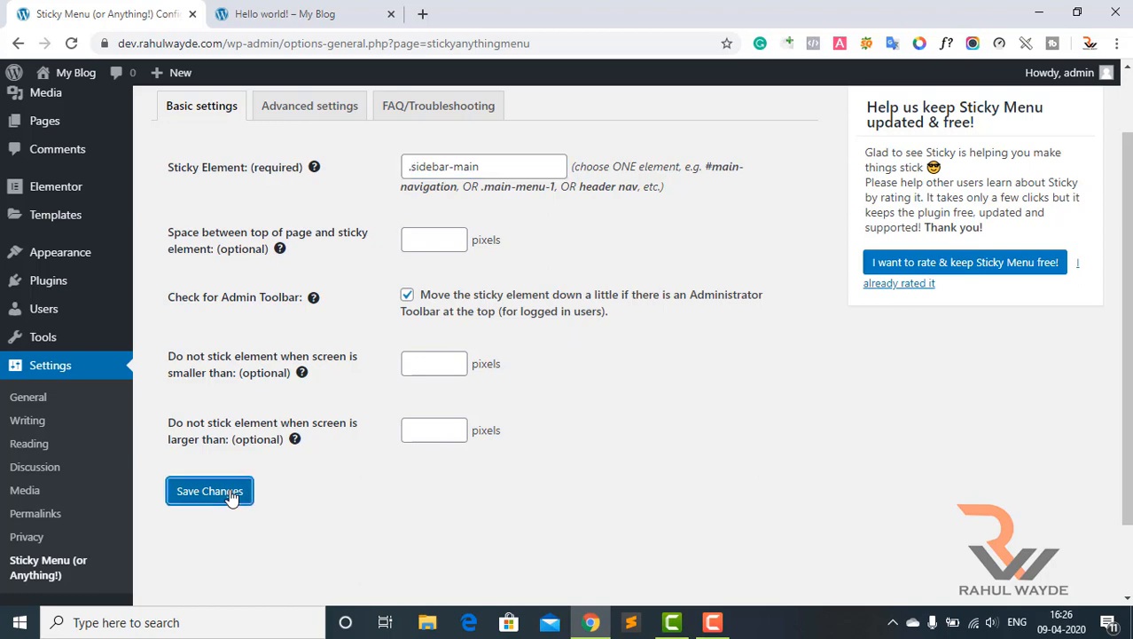
# Step: Close the developer tools on the "Hello world!" post page, reload it and check how the sidebar behaves down to the footer
pyautogui.click(295, 11)
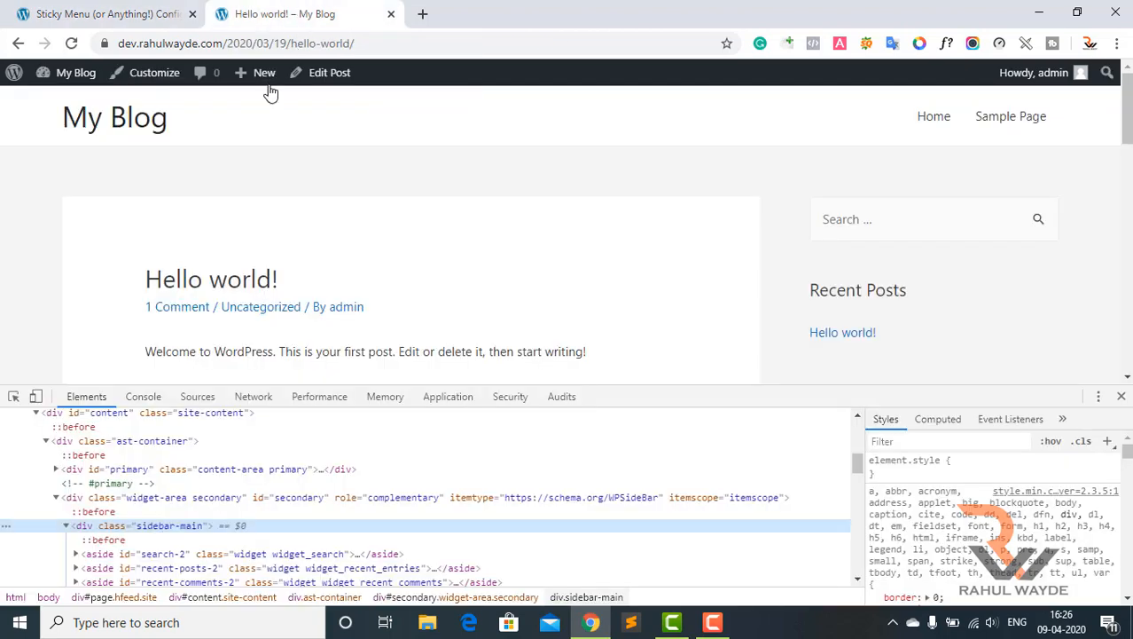
pyautogui.click(1122, 400)
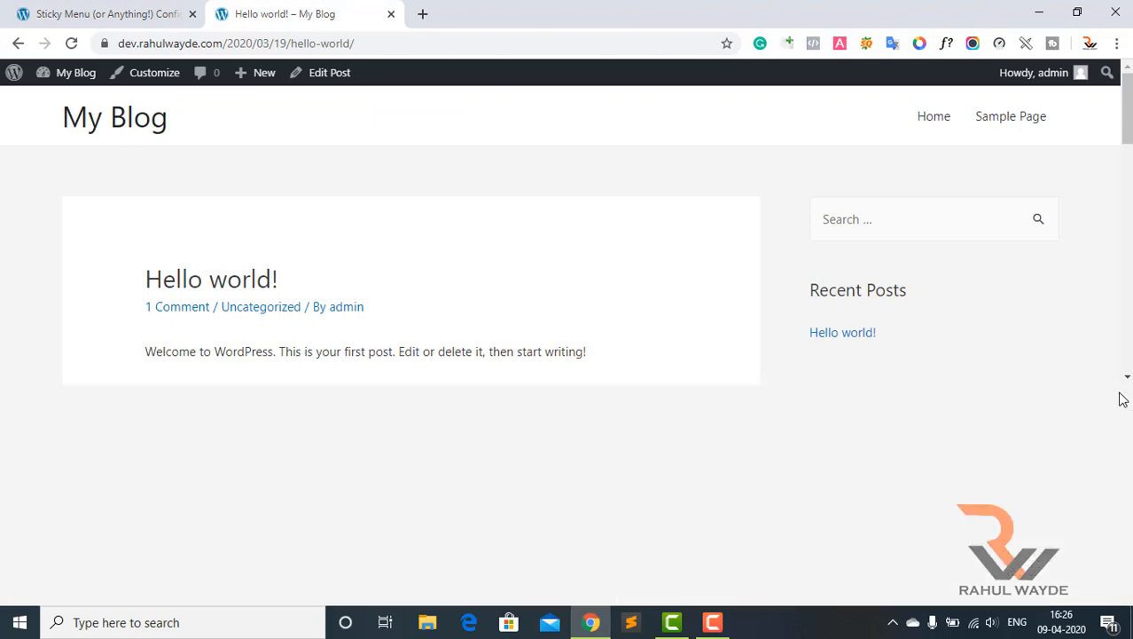
pyautogui.click(73, 43)
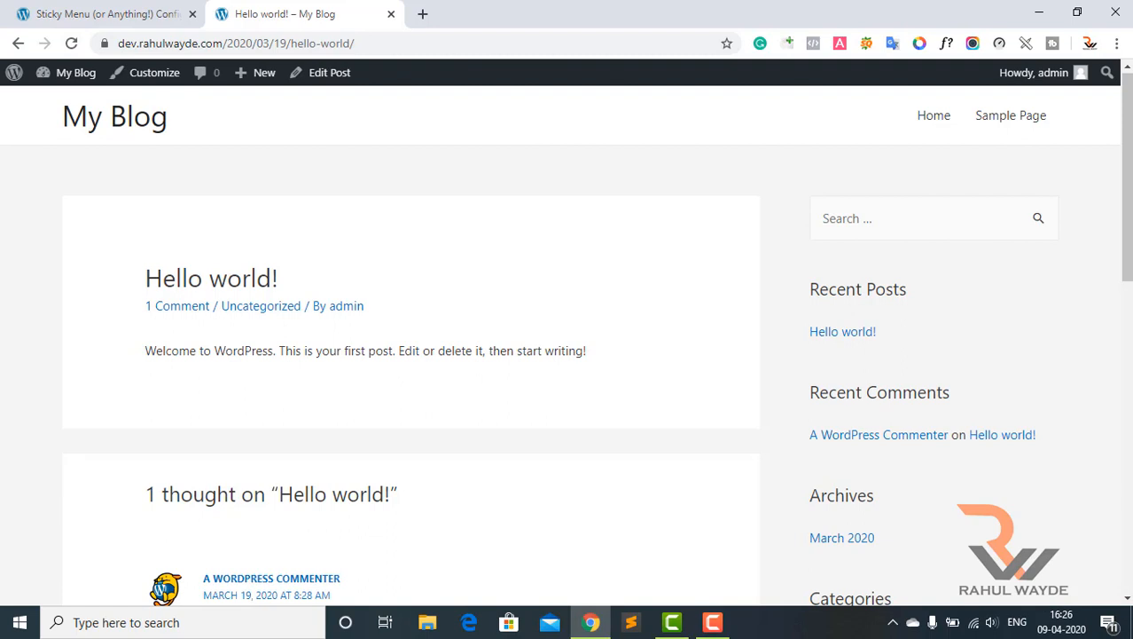
pyautogui.scroll(-5, 410, 345)
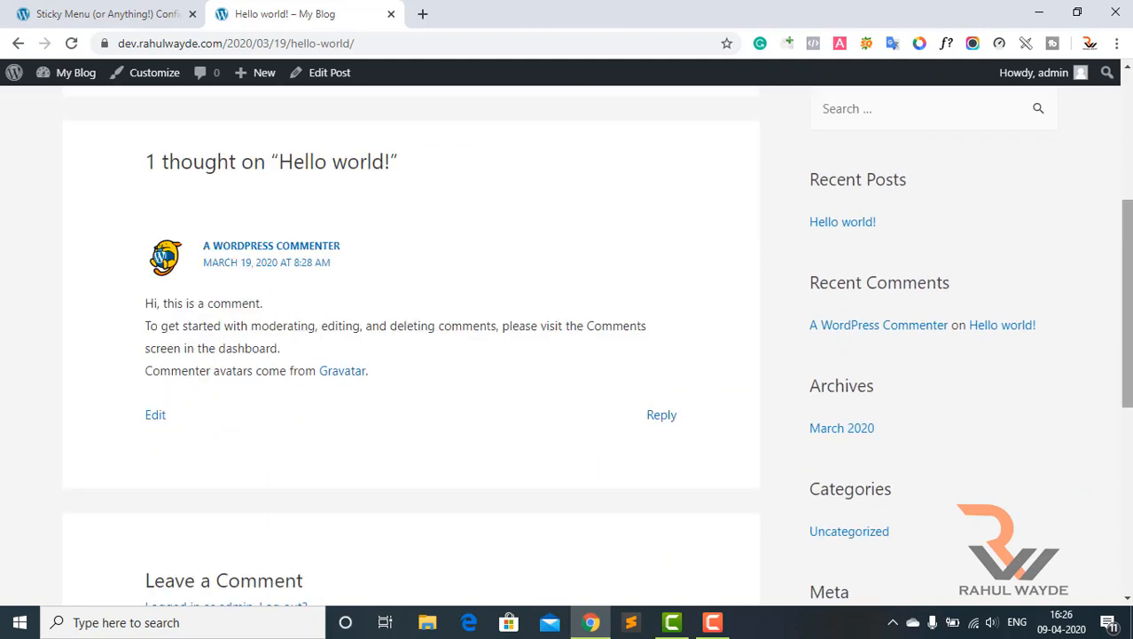
pyautogui.scroll(-3, 411, 345)
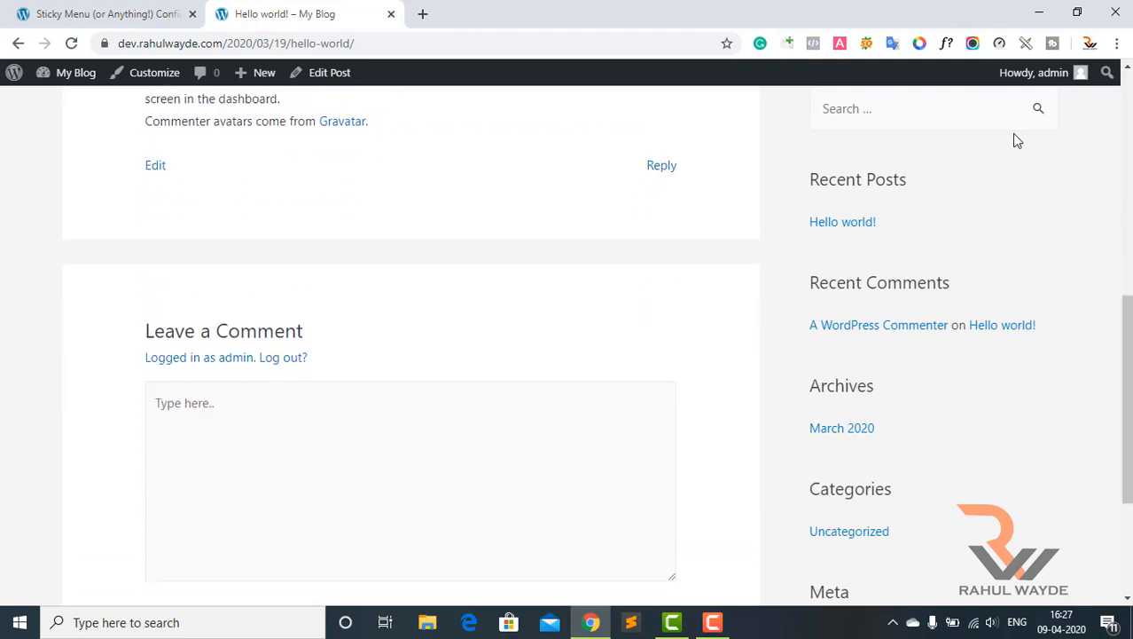
pyautogui.scroll(-3, 1042, 230)
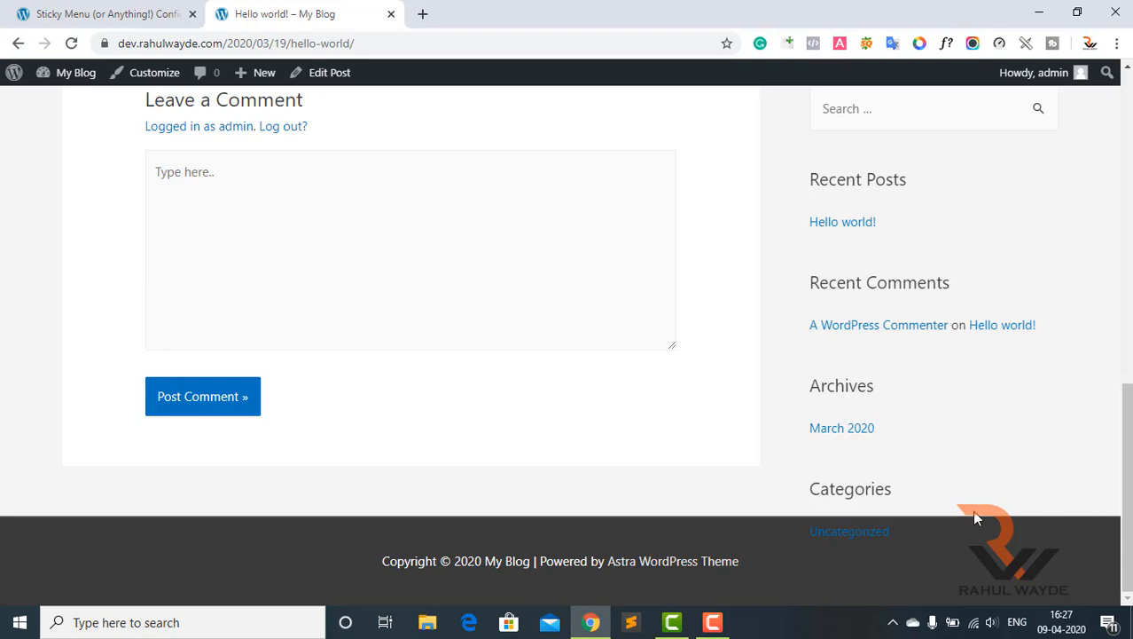
pyautogui.scroll(5, 972, 510)
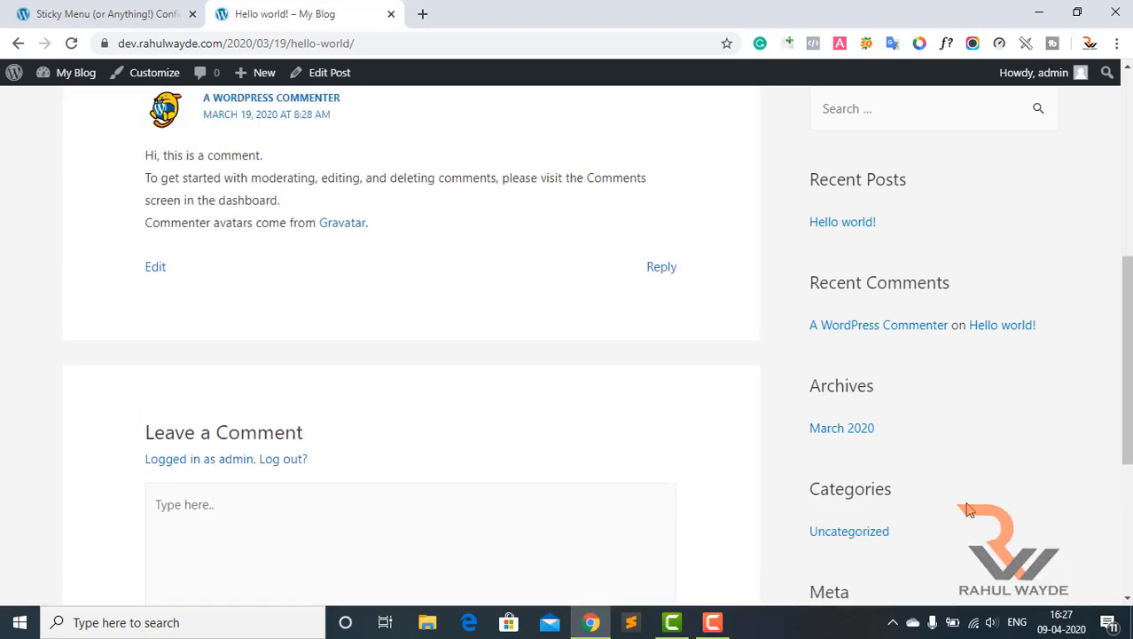
# Step: Set the space between top of page and sticky element to 50 pixels in the plugin's basic settings and save
pyautogui.click(97, 8)
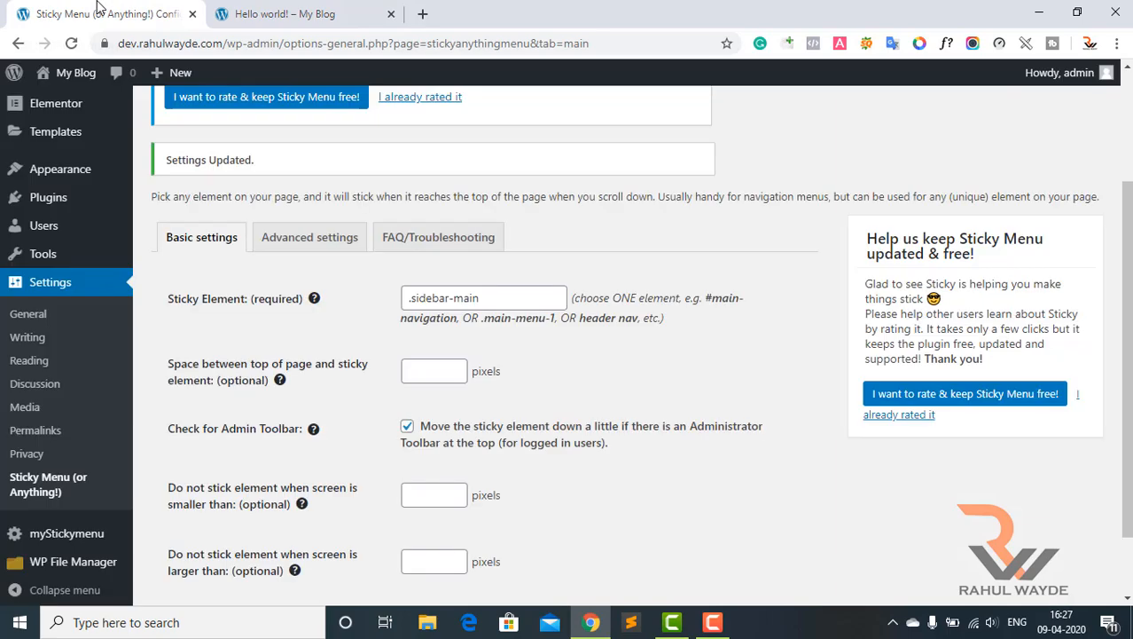
pyautogui.scroll(-1, 311, 341)
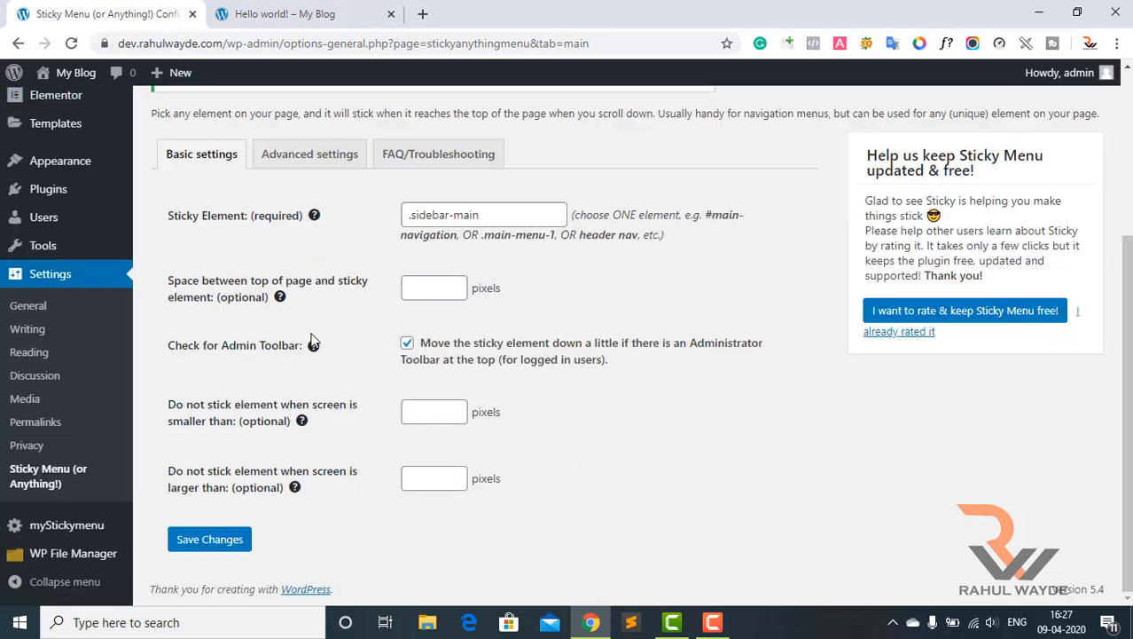
pyautogui.click(302, 11)
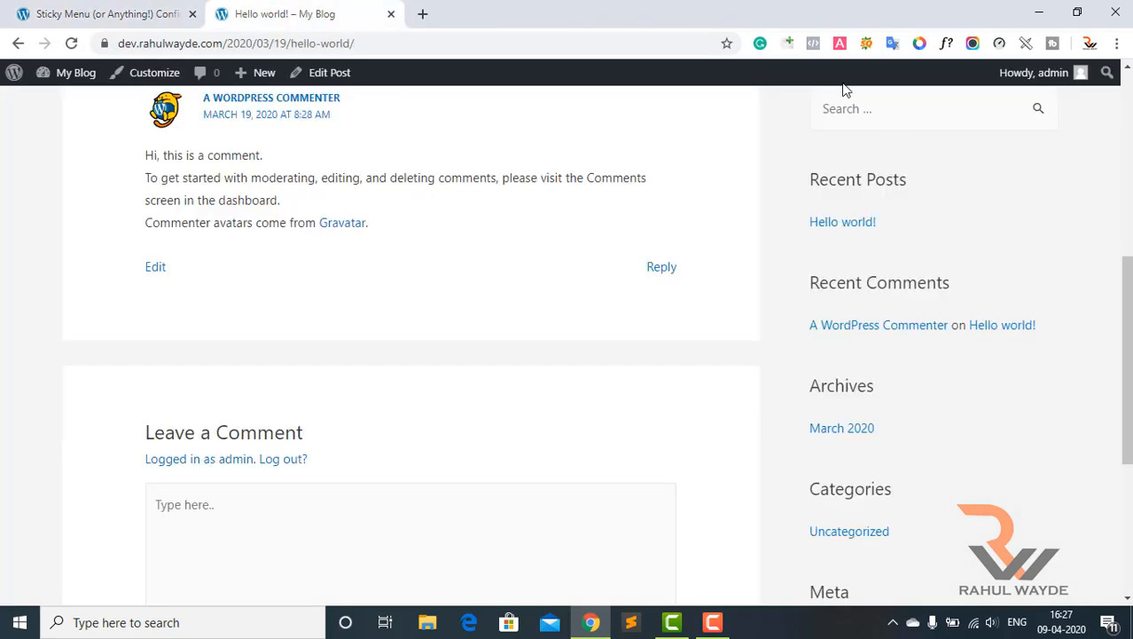
pyautogui.scroll(-1, 1055, 203)
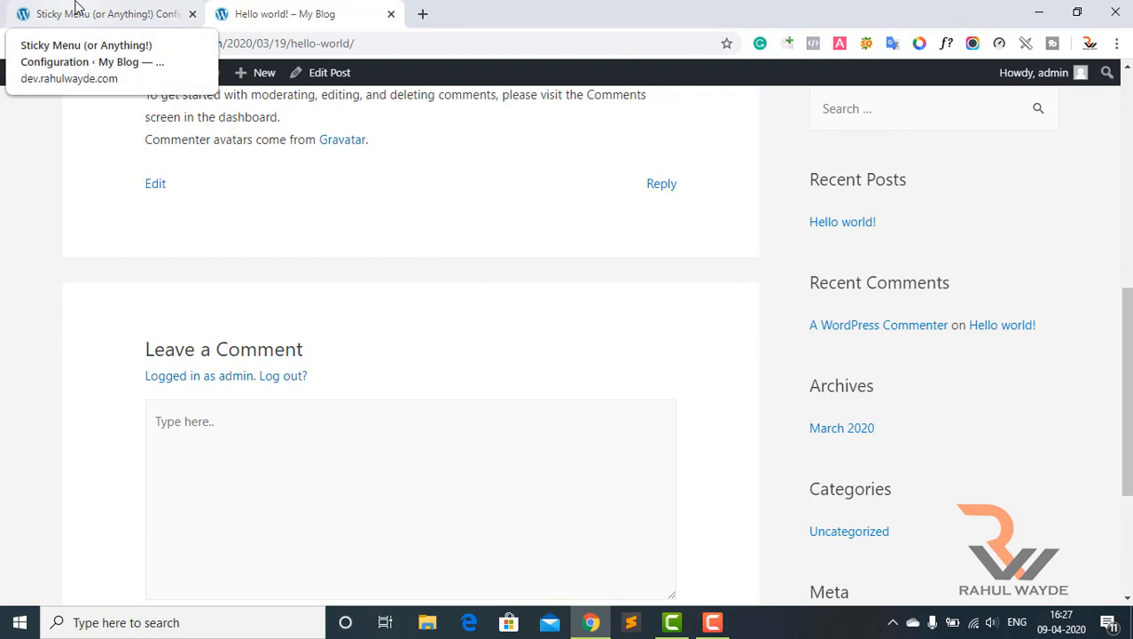
pyautogui.click(76, 8)
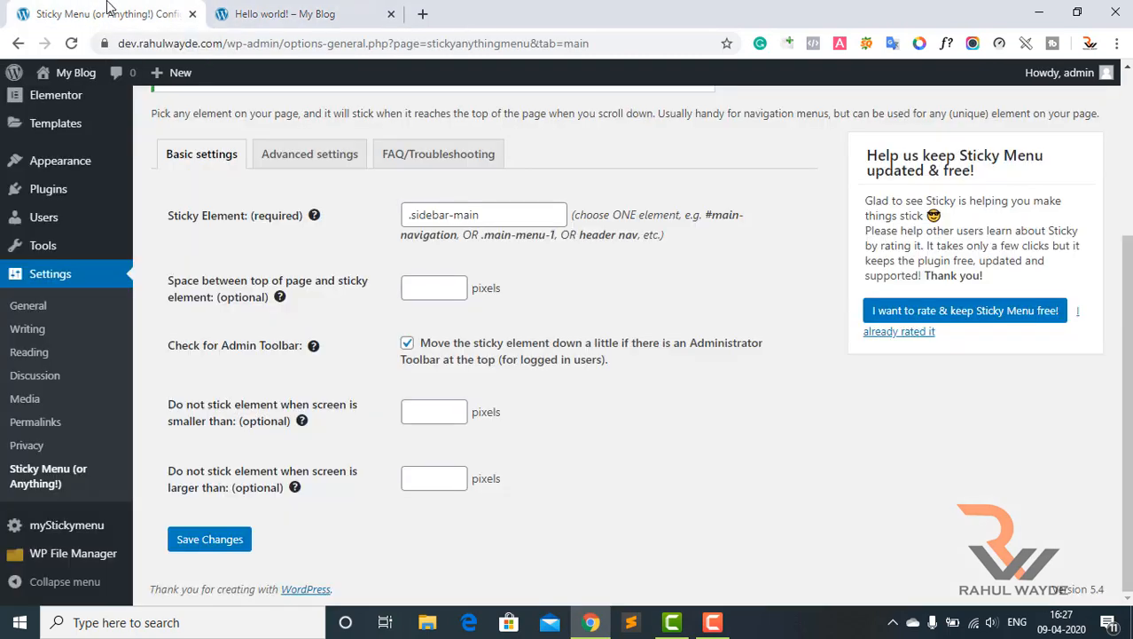
pyautogui.click(436, 284)
pyautogui.write('5')
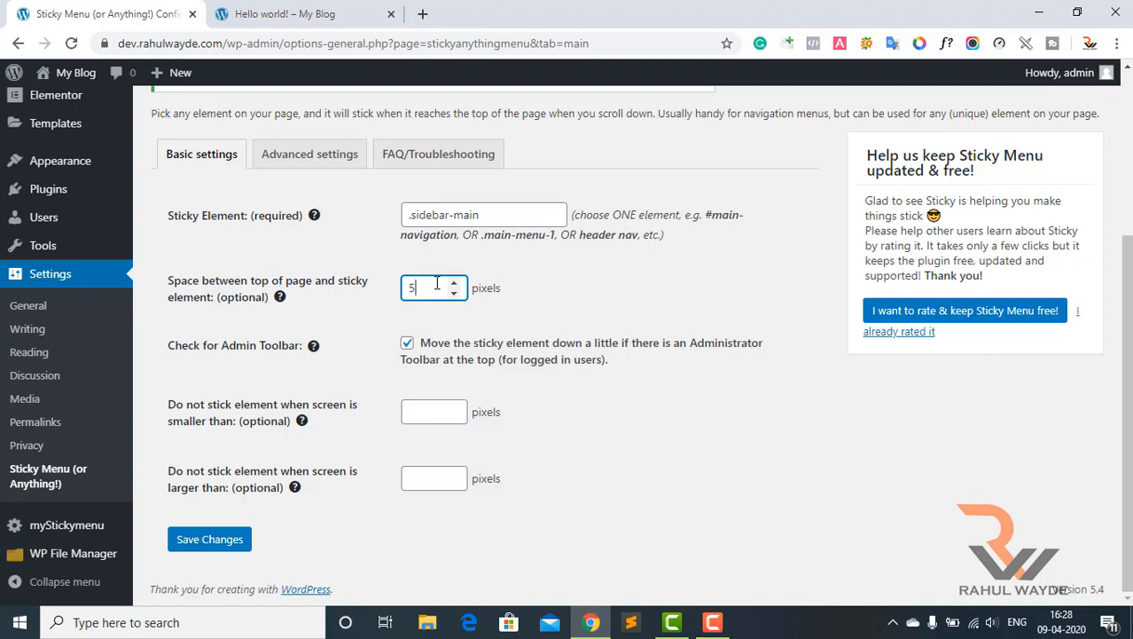
pyautogui.write('0')
pyautogui.click(565, 294)
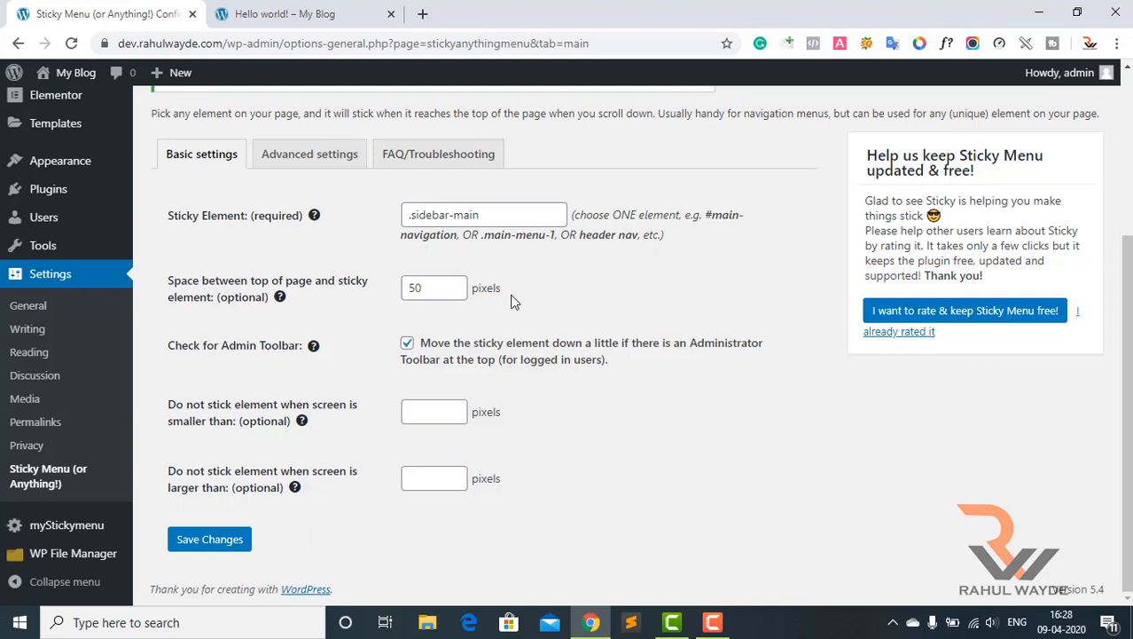
pyautogui.click(224, 543)
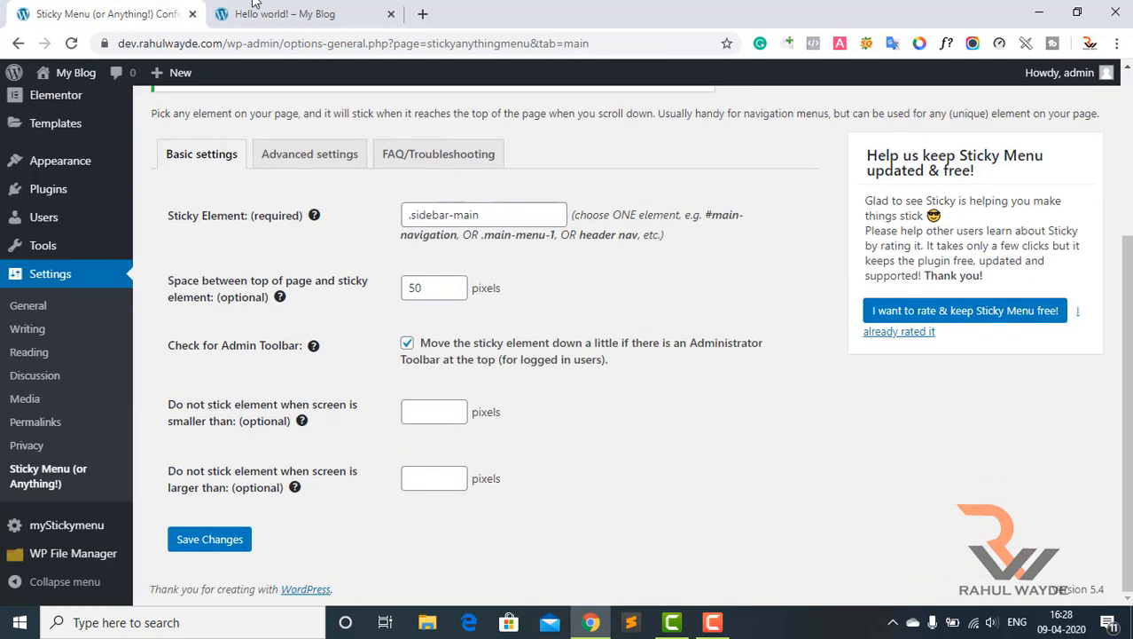
# Step: Reload the "Hello world!" post page and check the sidebar's top spacing and its position at the footer
pyautogui.click(254, 5)
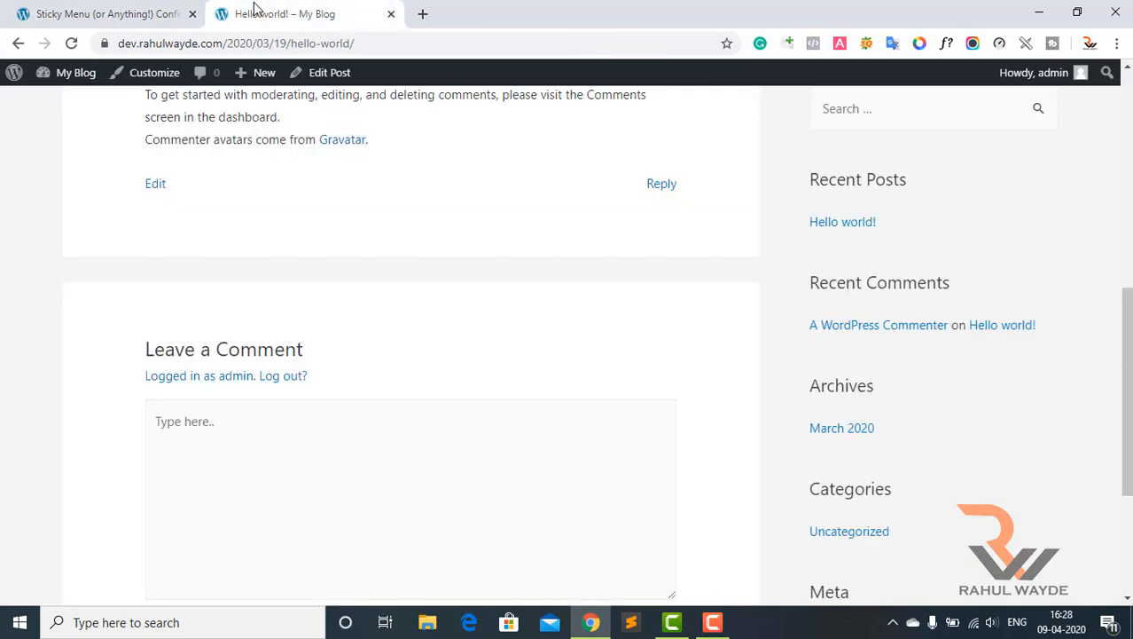
pyautogui.click(71, 44)
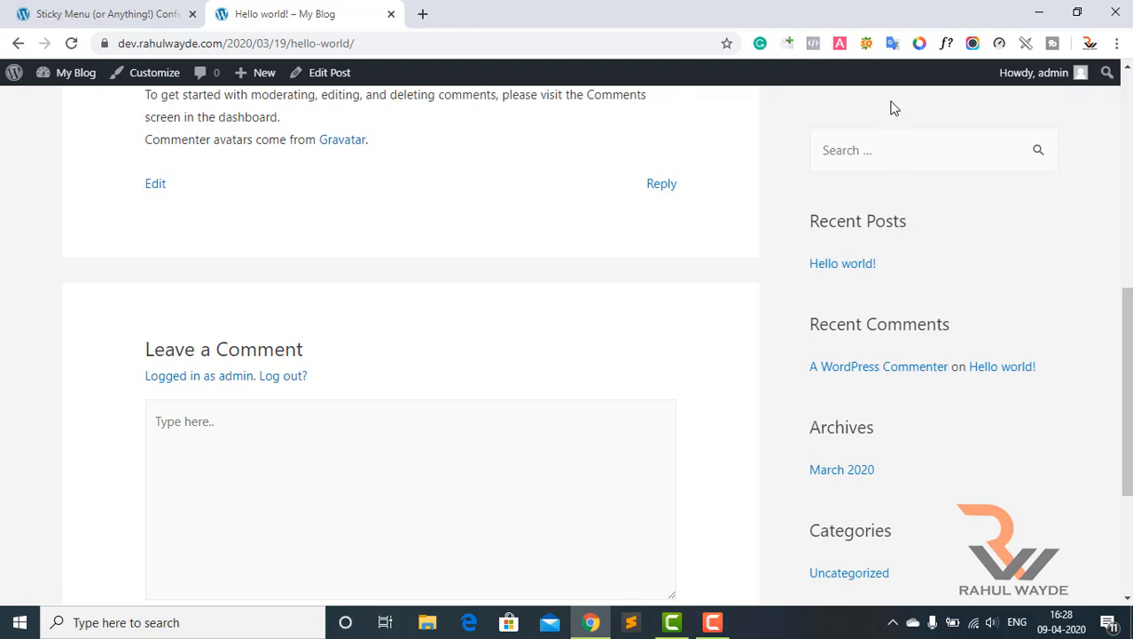
pyautogui.scroll(-3, 411, 346)
pyautogui.scroll(2, 410, 345)
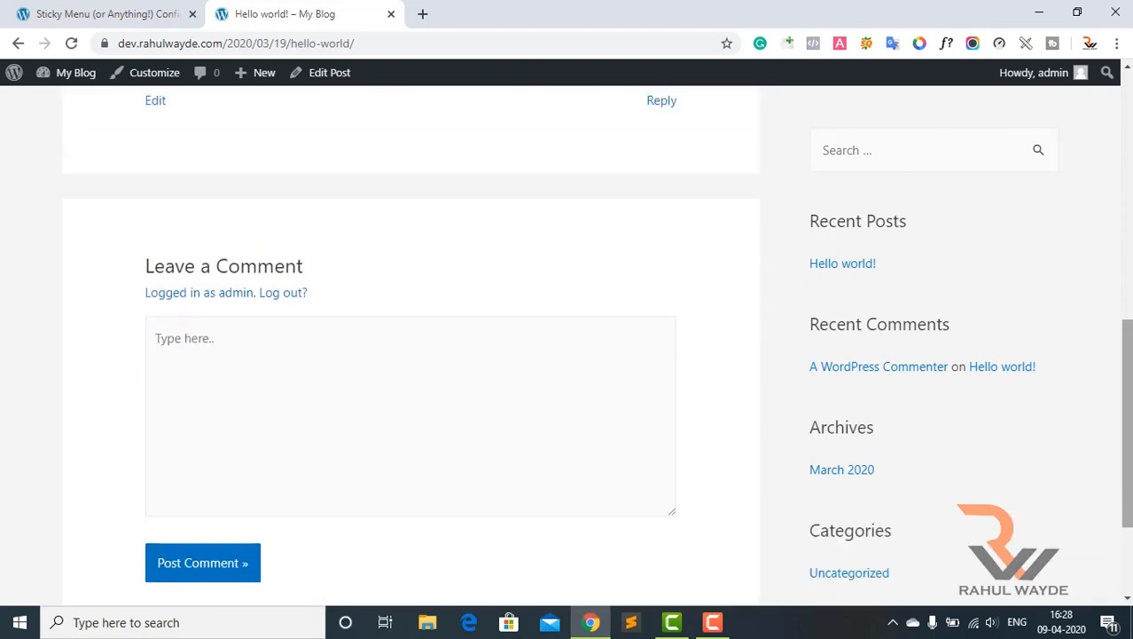
pyautogui.scroll(-2, 849, 544)
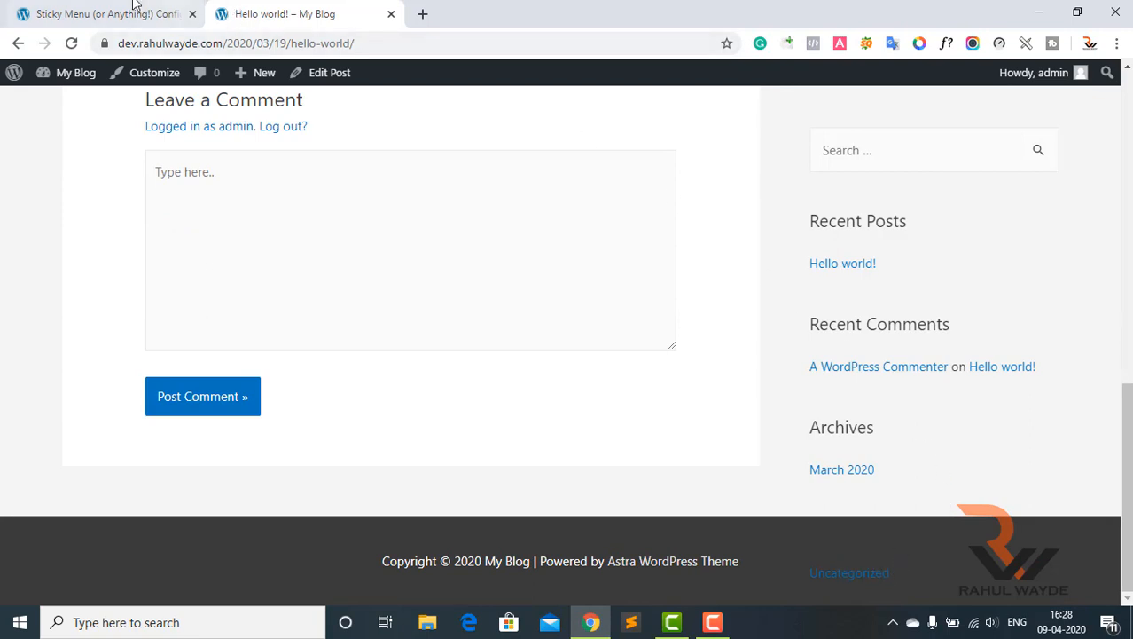
# Step: Look over the optional screen-size limits in the Sticky Menu settings and open the plugin's advanced settings
pyautogui.click(91, 9)
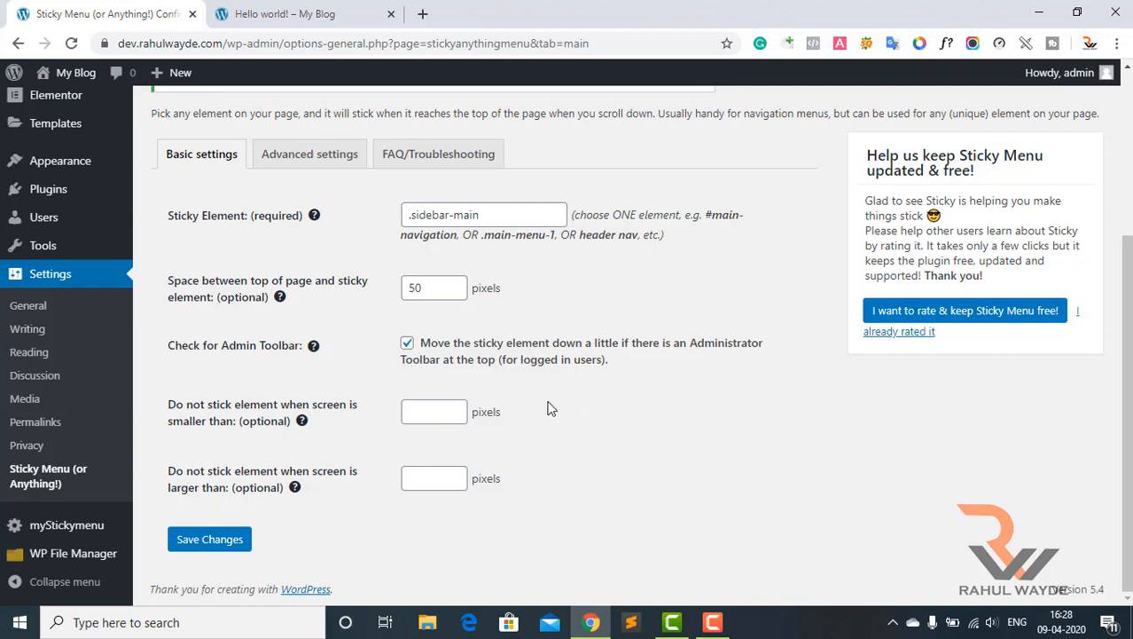
pyautogui.click(408, 414)
pyautogui.click(423, 470)
pyautogui.click(610, 468)
pyautogui.click(298, 156)
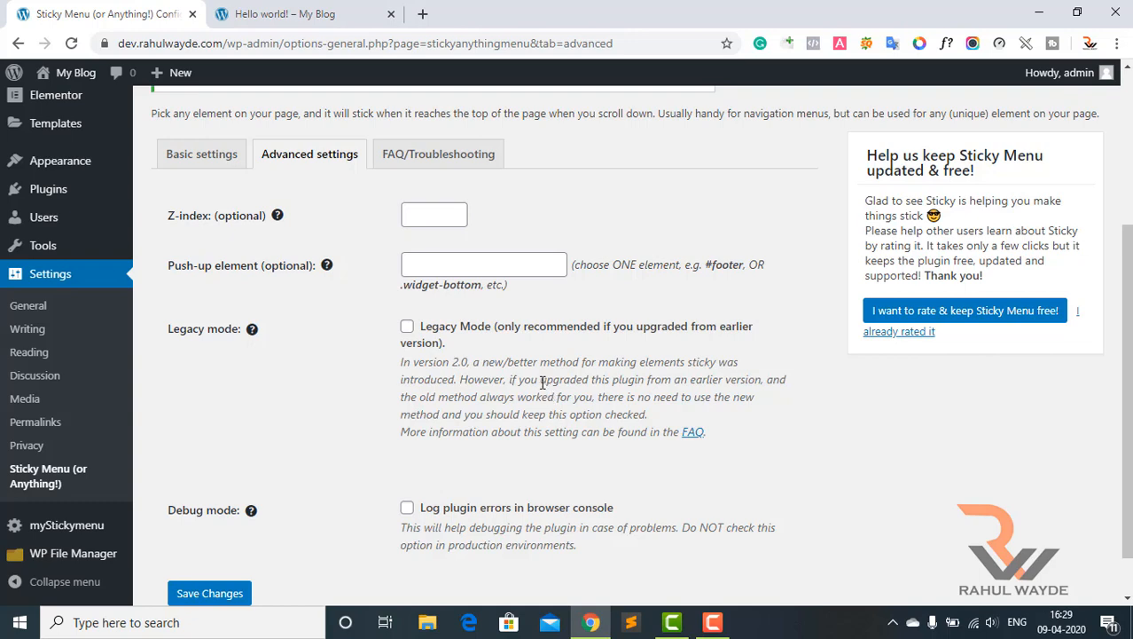
pyautogui.click(288, 9)
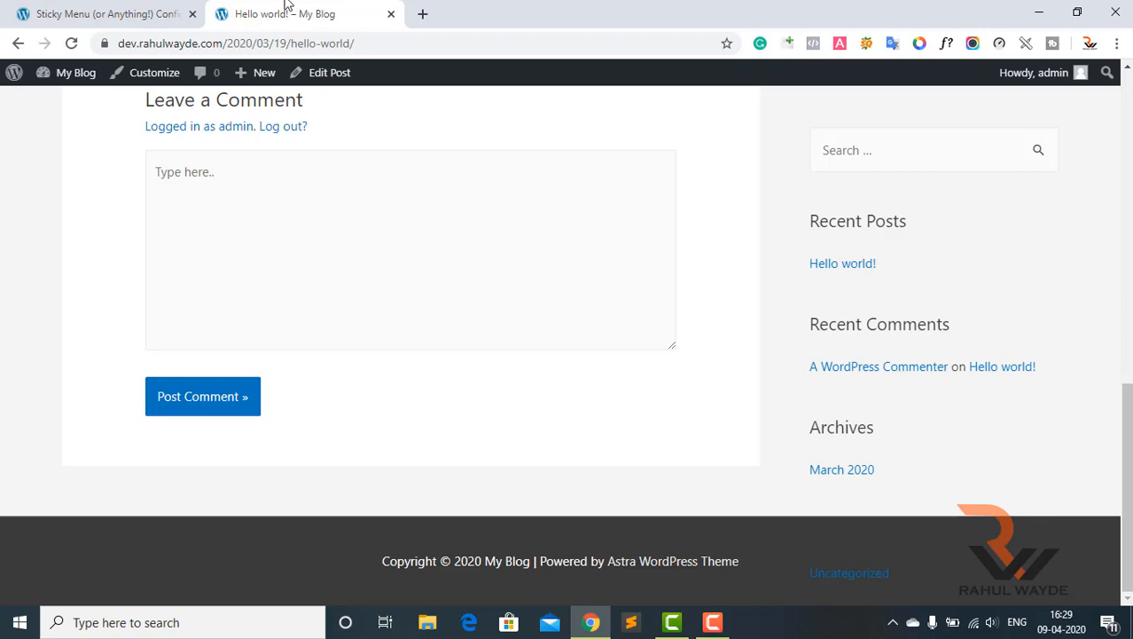
pyautogui.click(170, 9)
pyautogui.click(464, 262)
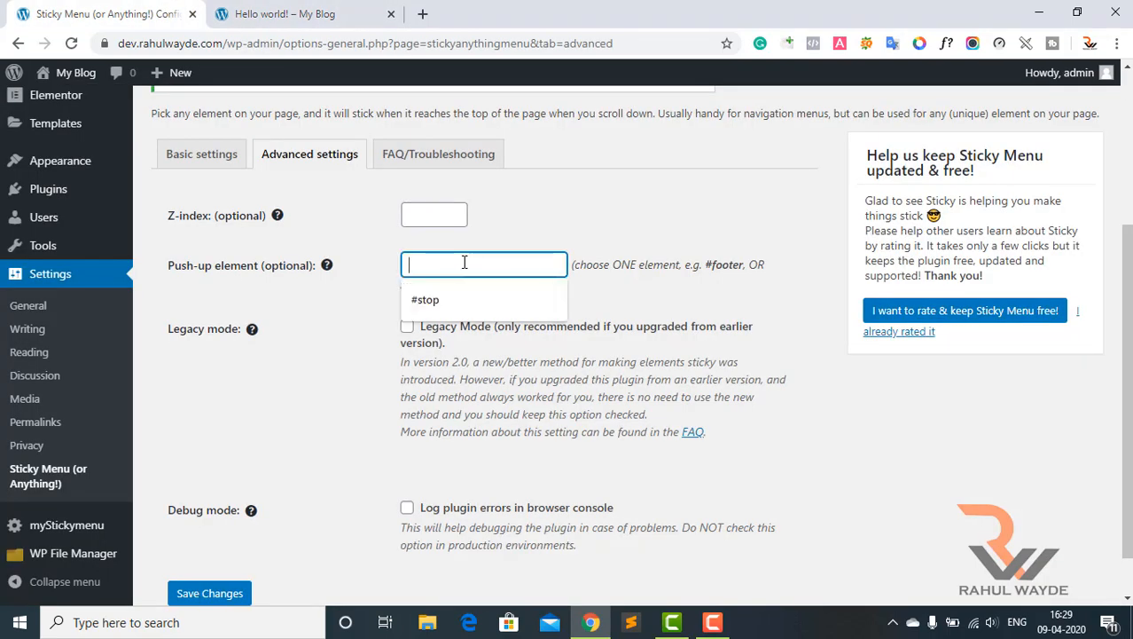
pyautogui.click(368, 268)
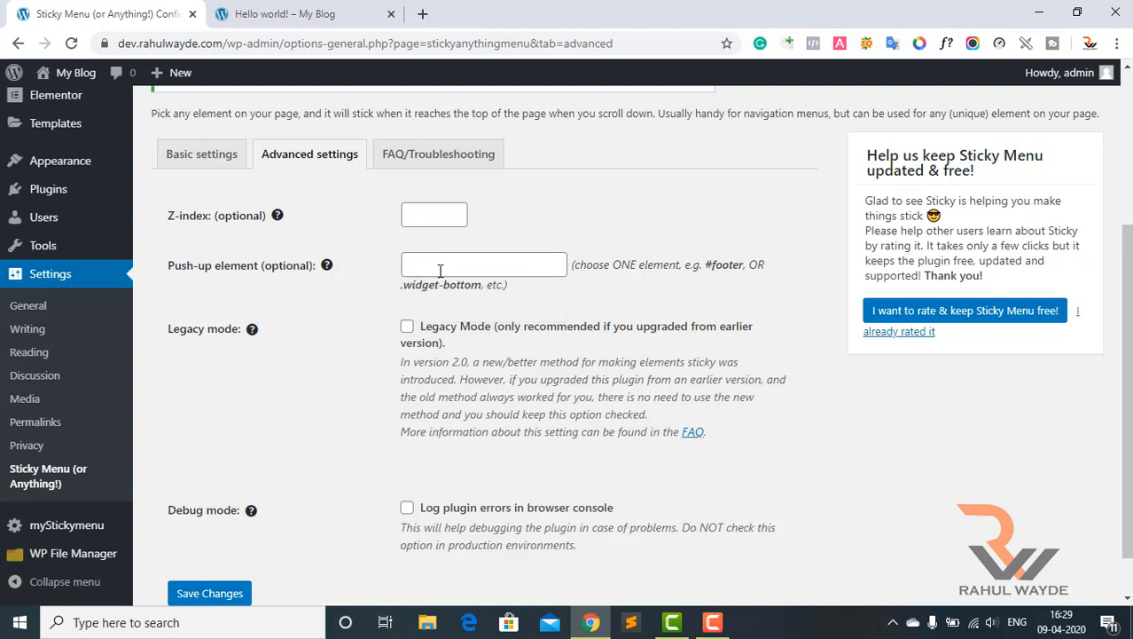
# Step: Inspect the post page's footer, pick its whole container with the element selector and copy its class name, ast-footer-overlay
pyautogui.click(296, 10)
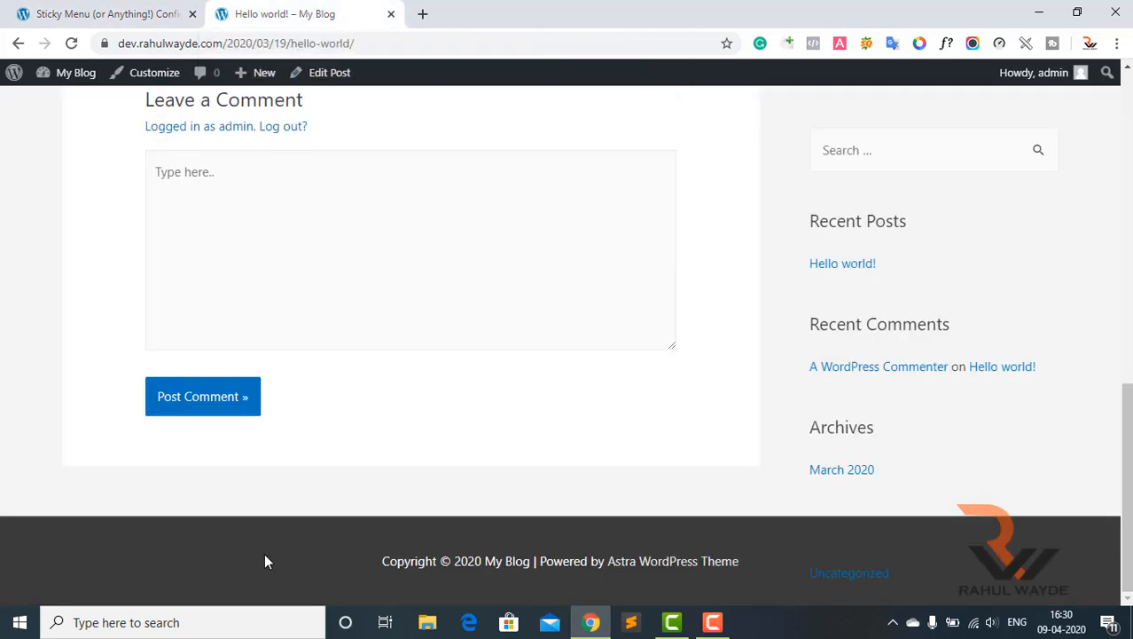
pyautogui.rightClick(264, 555)
pyautogui.click(284, 542)
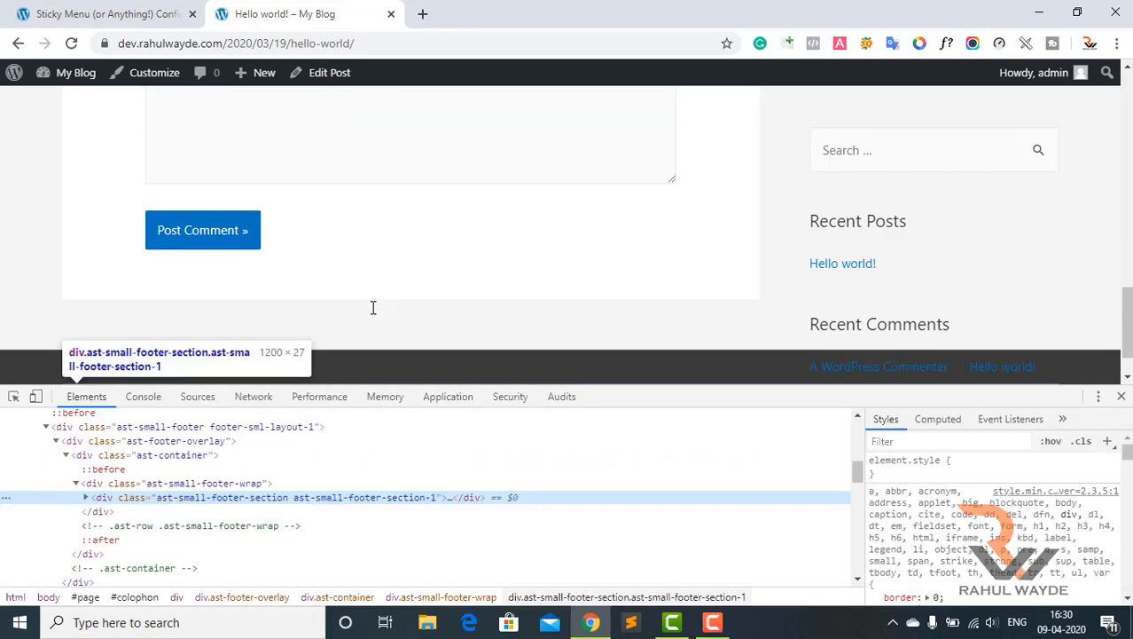
pyautogui.scroll(-1, 373, 307)
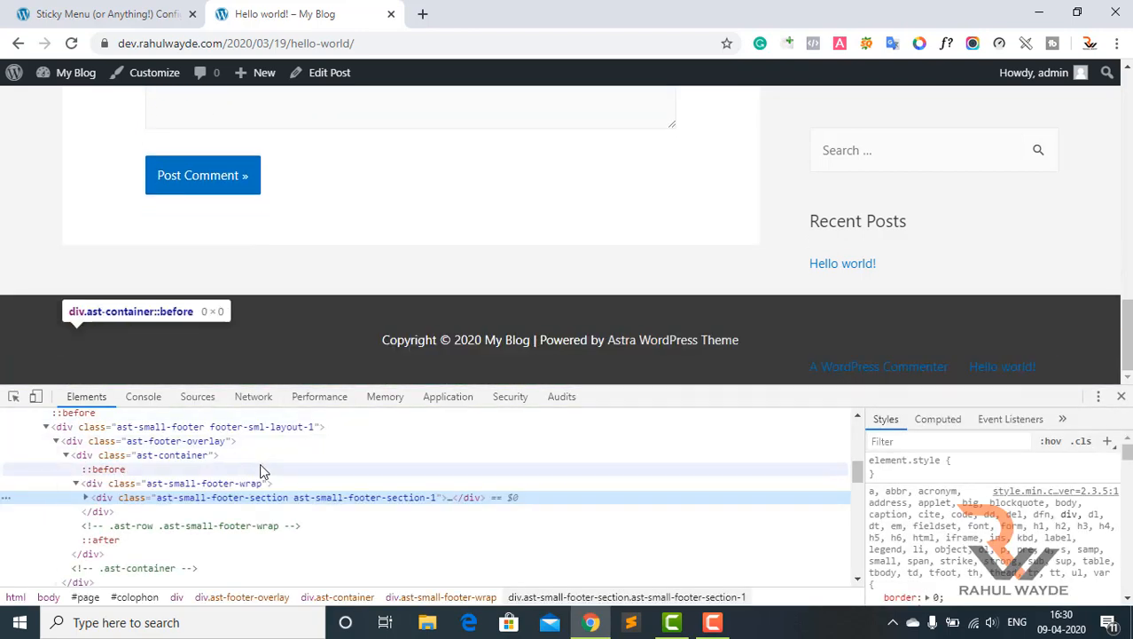
pyautogui.click(15, 397)
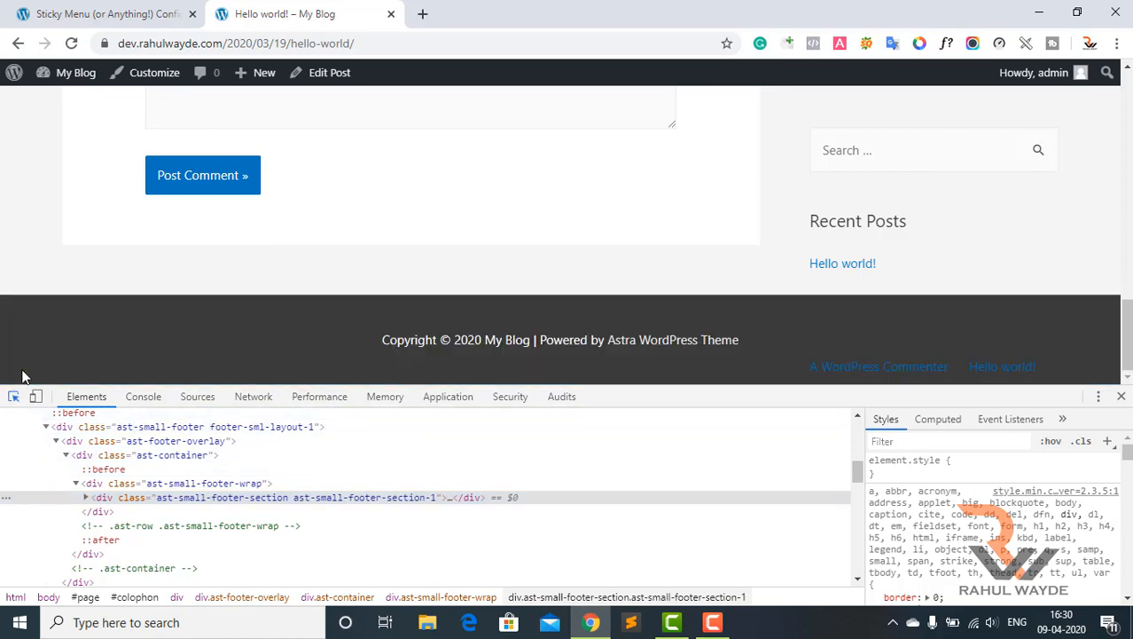
pyautogui.click(25, 309)
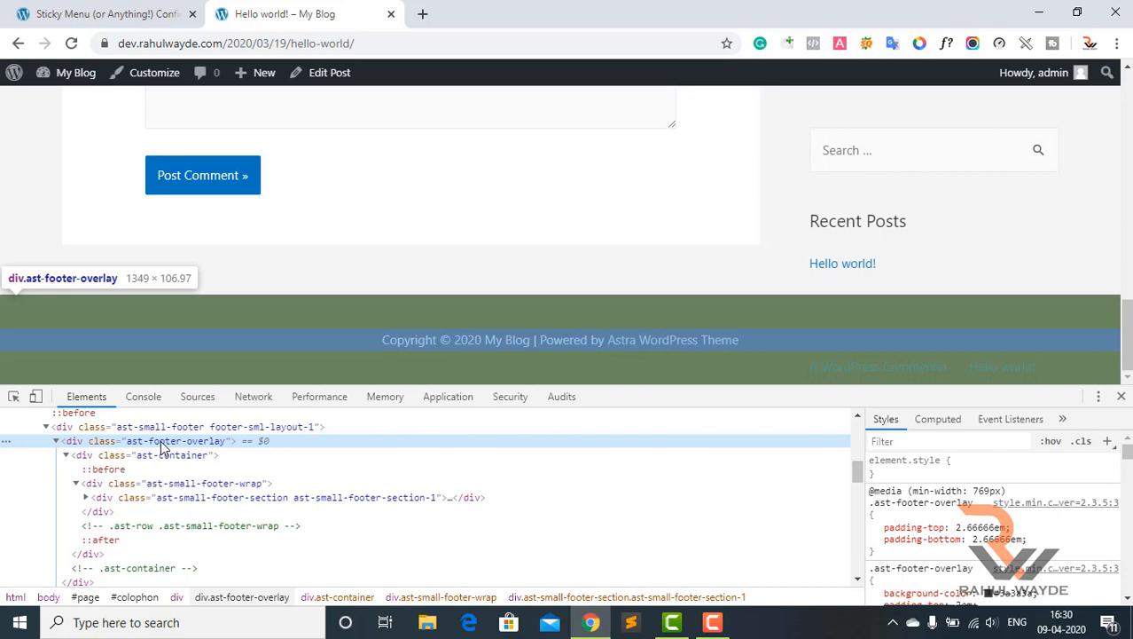
pyautogui.doubleClick(162, 441)
pyautogui.hotkey('ctrl', 'c')
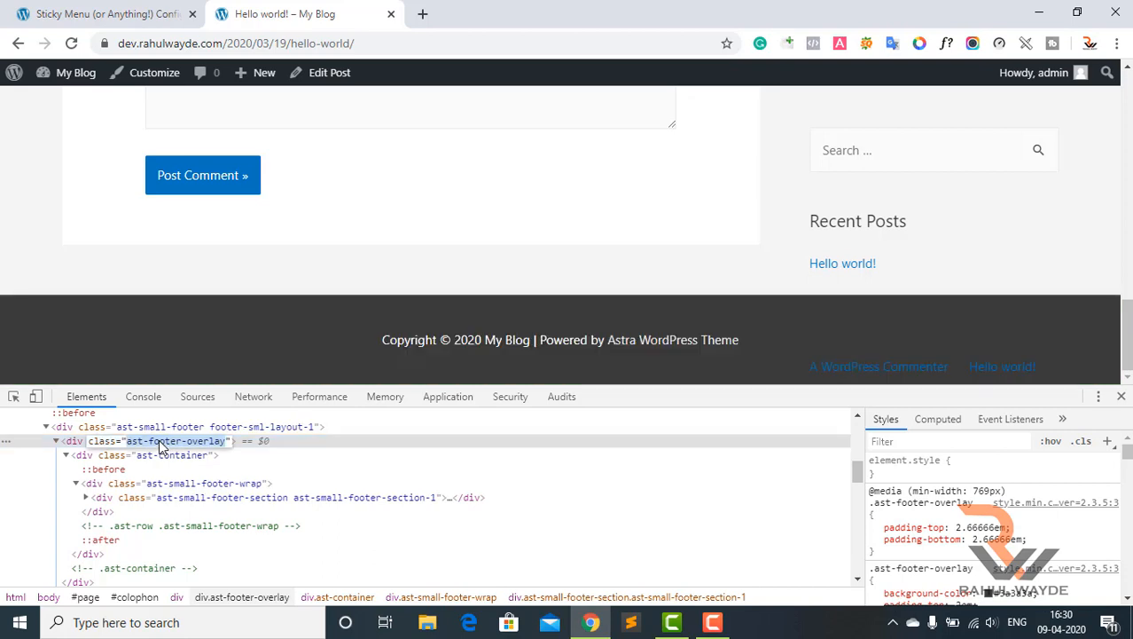
# Step: Set the plugin's Push-up element to the class selector .ast-footer-overlay, using the class name copied from the post page
pyautogui.click(69, 9)
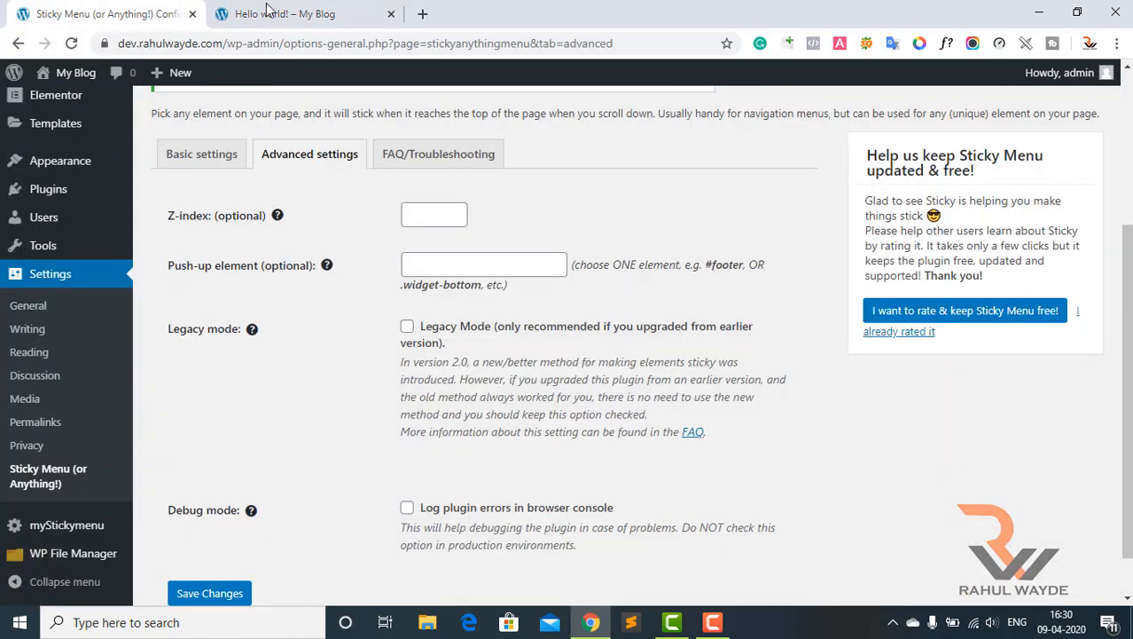
pyautogui.click(453, 266)
pyautogui.hotkey('ctrl', 'v')
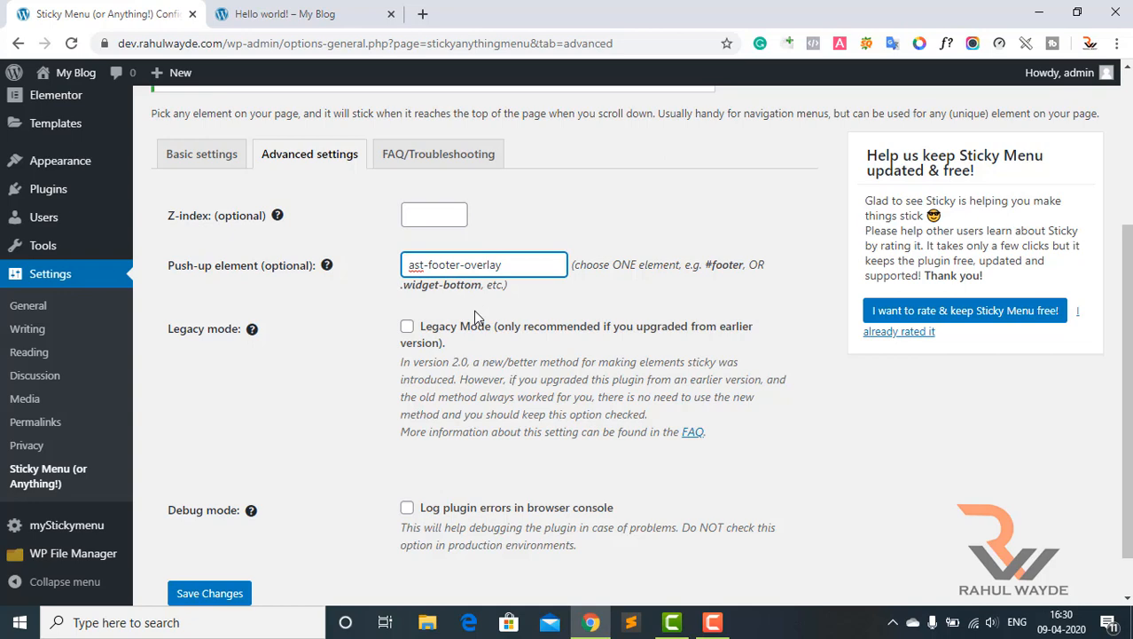
pyautogui.click(410, 265)
pyautogui.write('.')
pyautogui.scroll(-1, 206, 490)
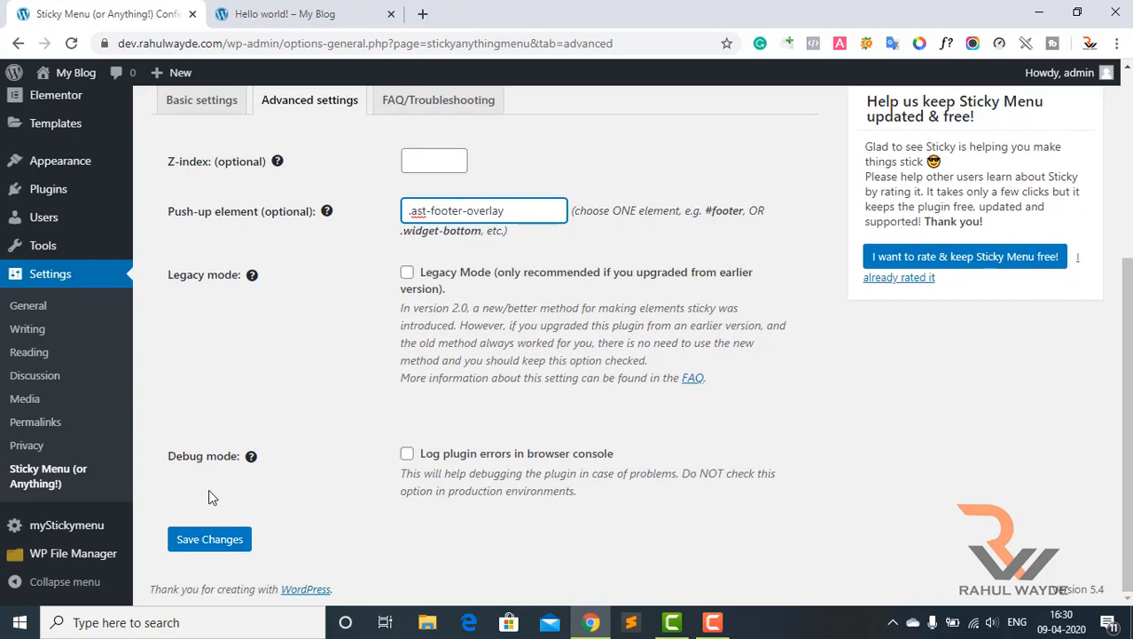
# Step: Save the Sticky Menu plugin's advanced settings with the new push-up element
pyautogui.click(228, 539)
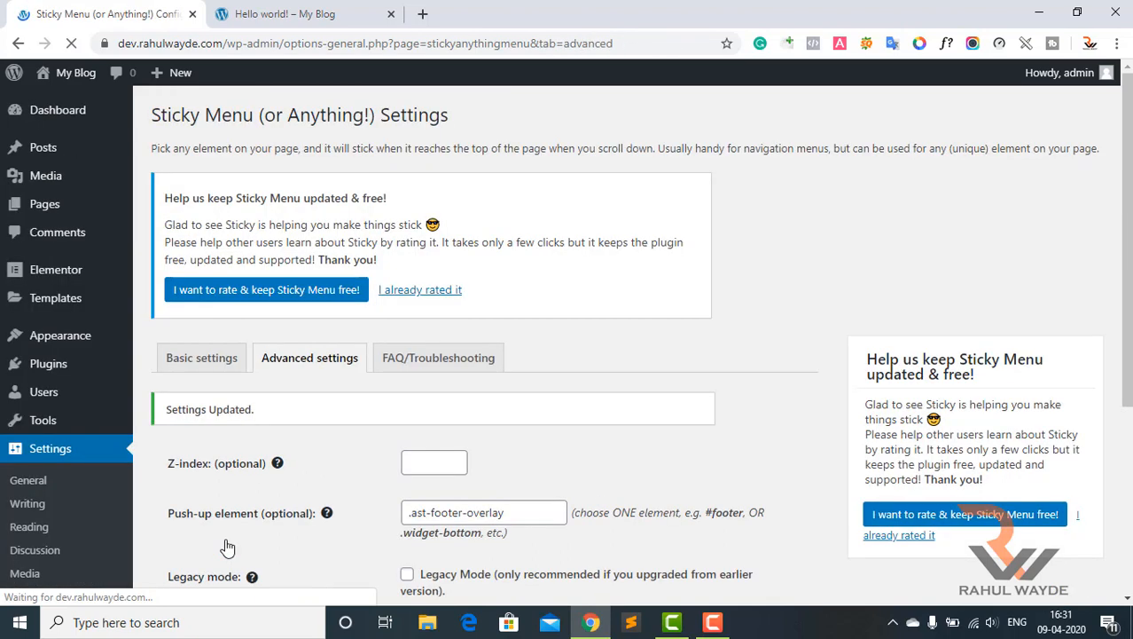
pyautogui.scroll(-3, 273, 506)
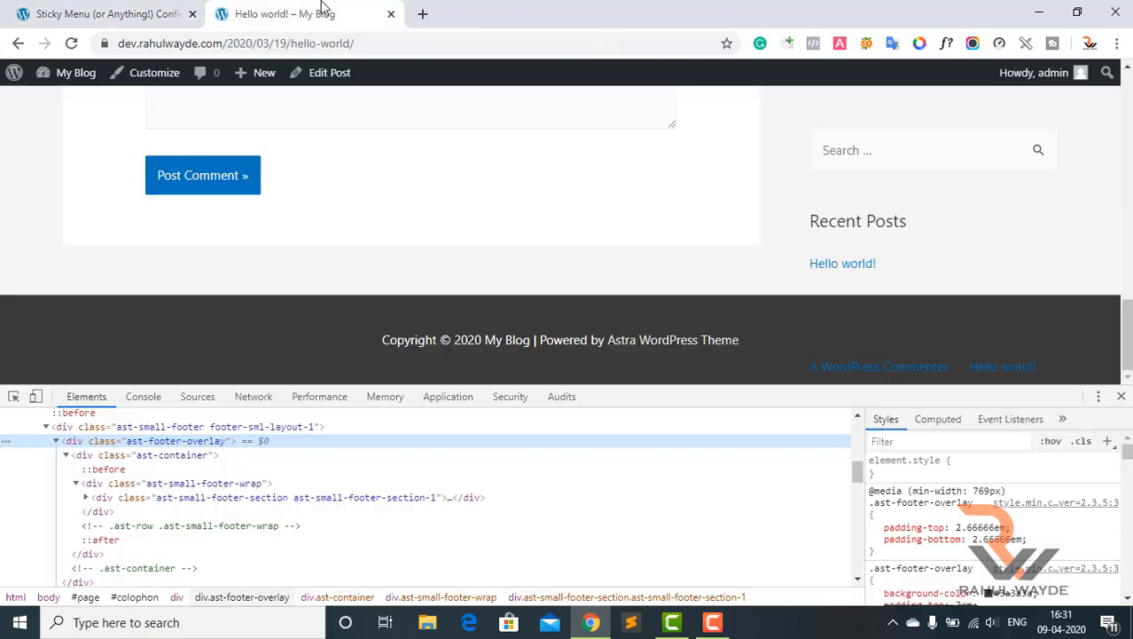
# Step: Close the developer tools on the "Hello world!" post page, reload it and check how the sticky sidebar behaves down to the footer
pyautogui.click(321, 10)
pyautogui.click(1121, 396)
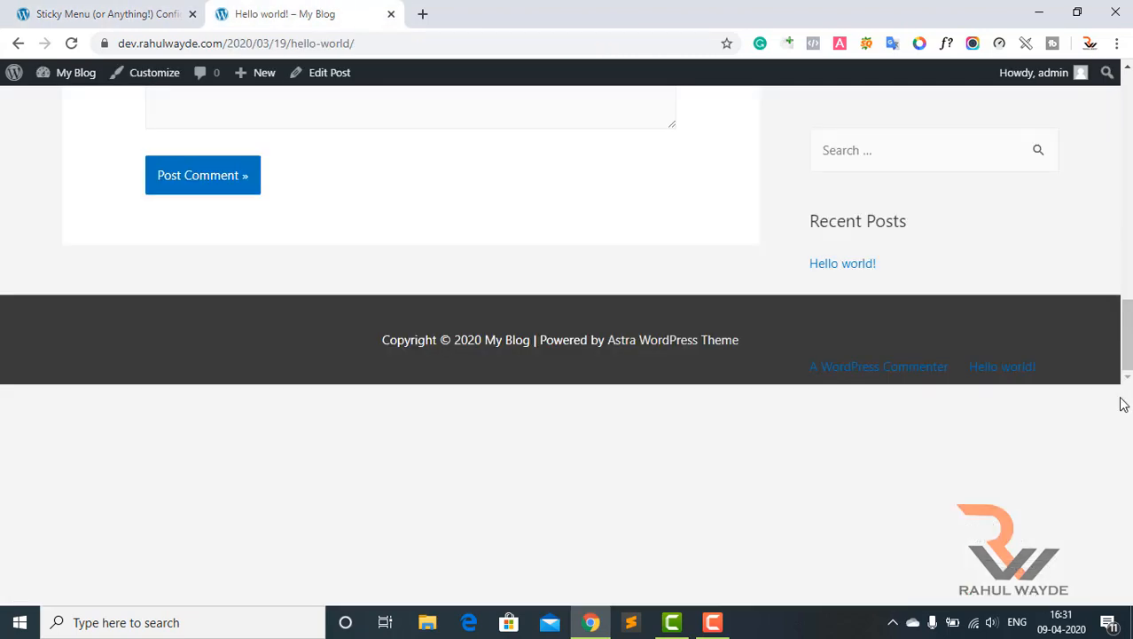
pyautogui.click(71, 42)
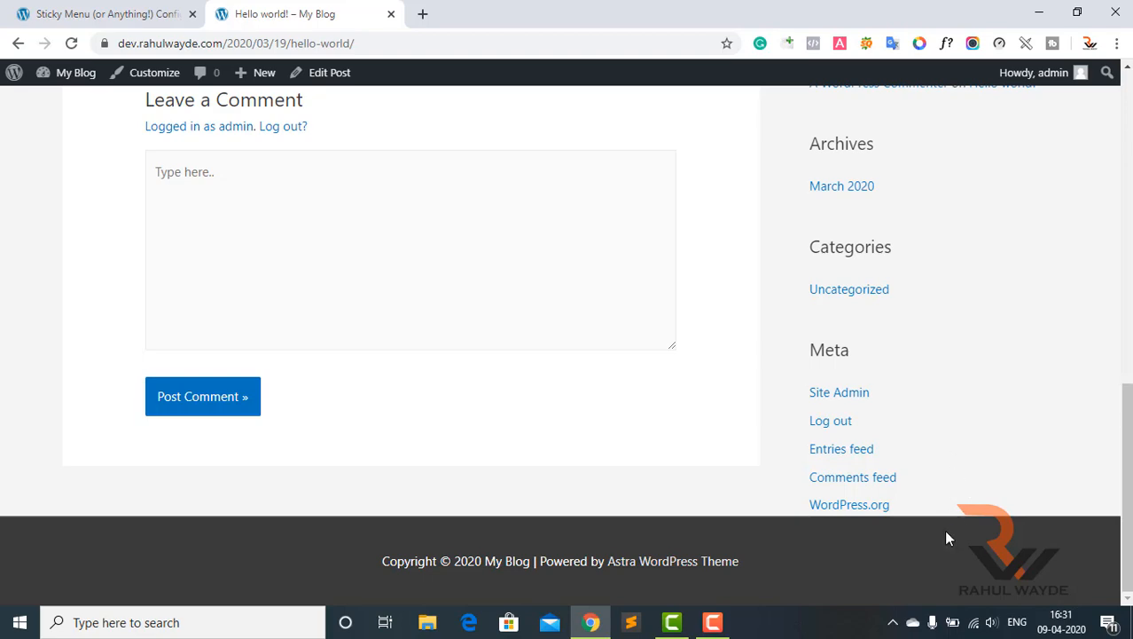
pyautogui.press('Home')
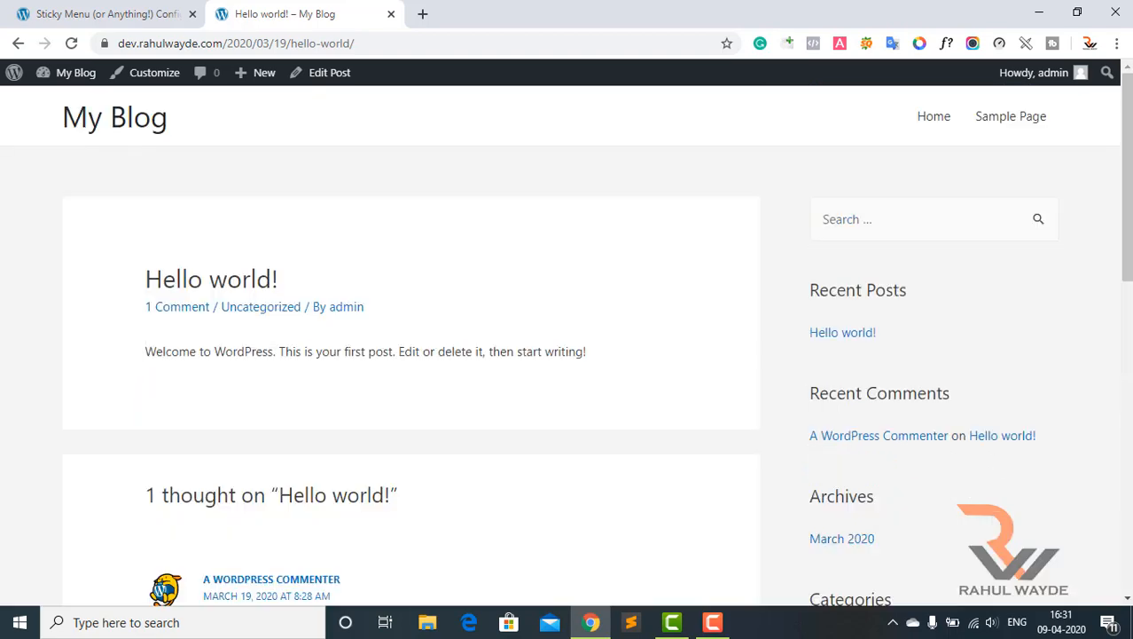
pyautogui.scroll(-6, 568, 346)
pyautogui.scroll(-3, 568, 346)
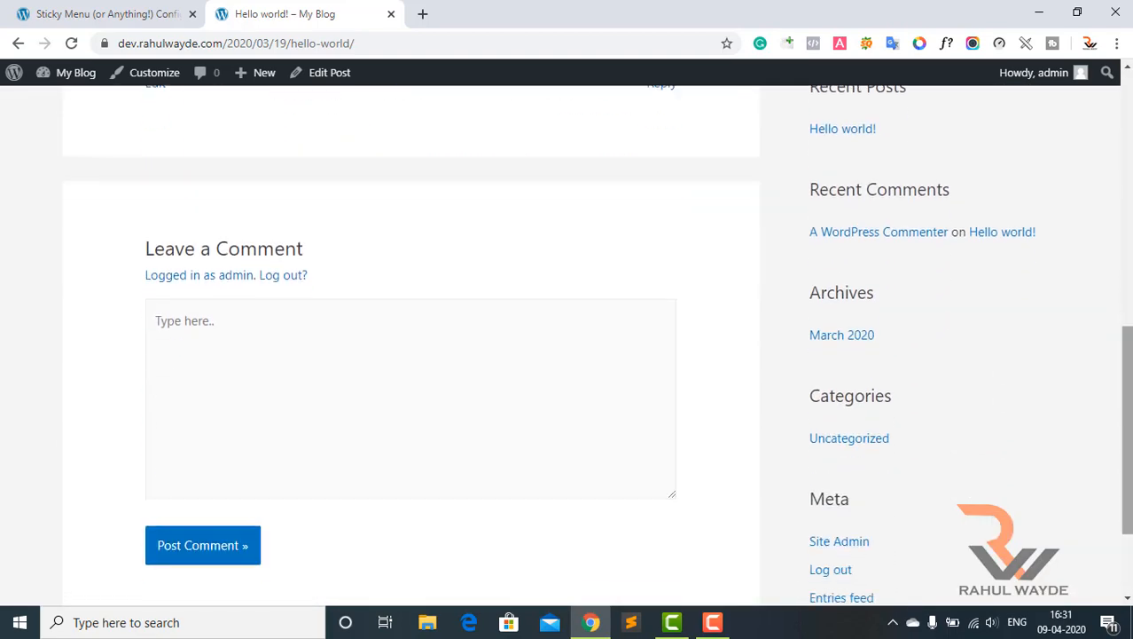
pyautogui.press('Home')
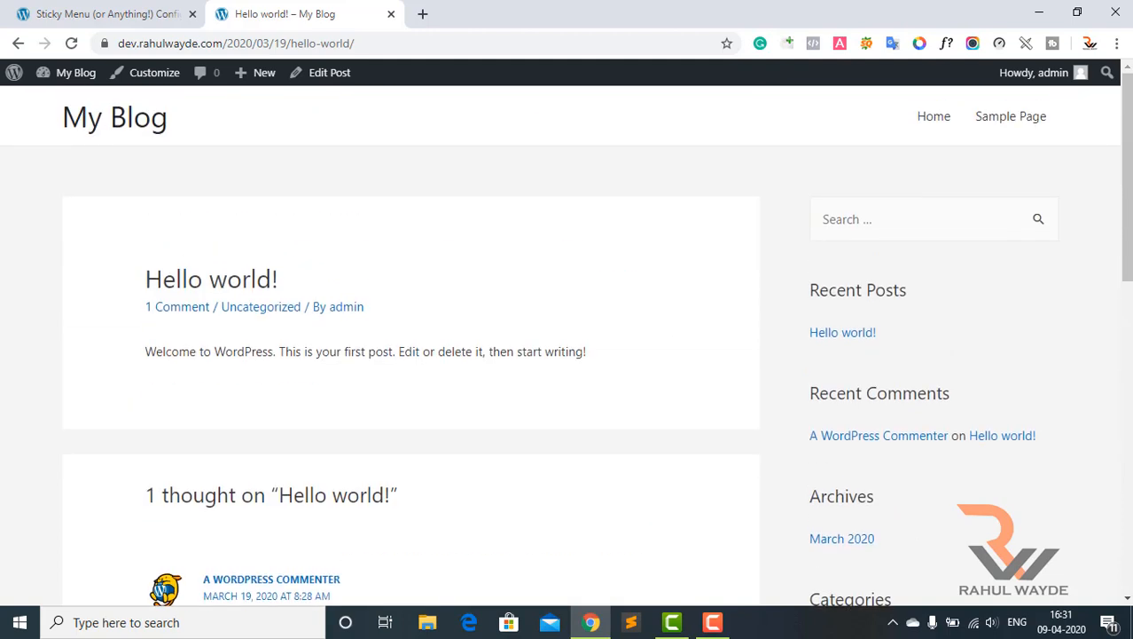